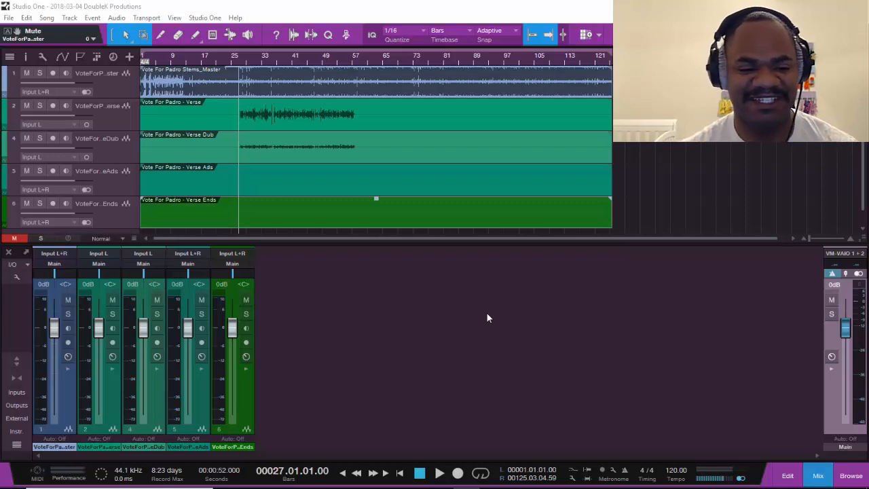
Play back the song from bar 27, stop it, and clear the main output's clip indicator.
{"action": "key", "text": "space"}
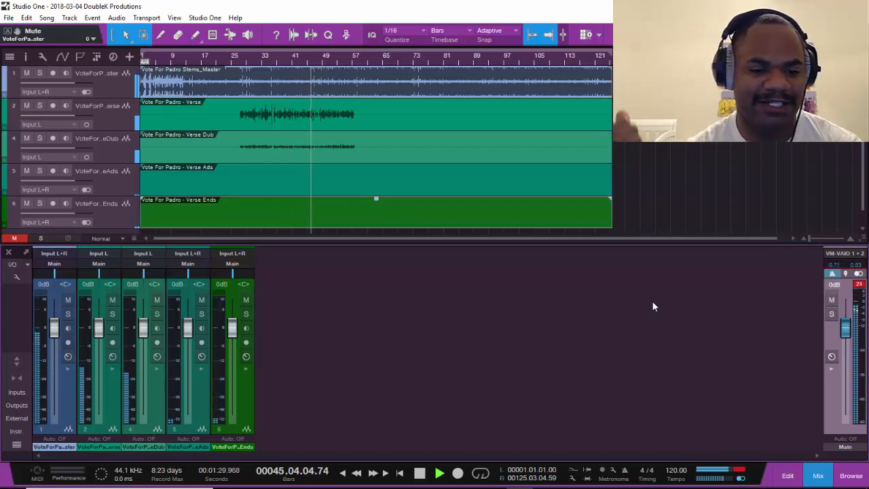
{"action": "key", "text": "space"}
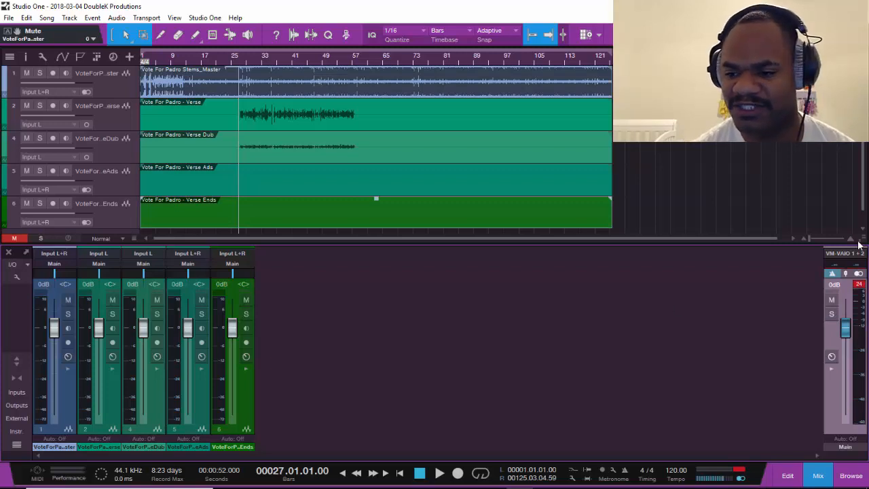
{"action": "left_click", "coordinate": [858, 284]}
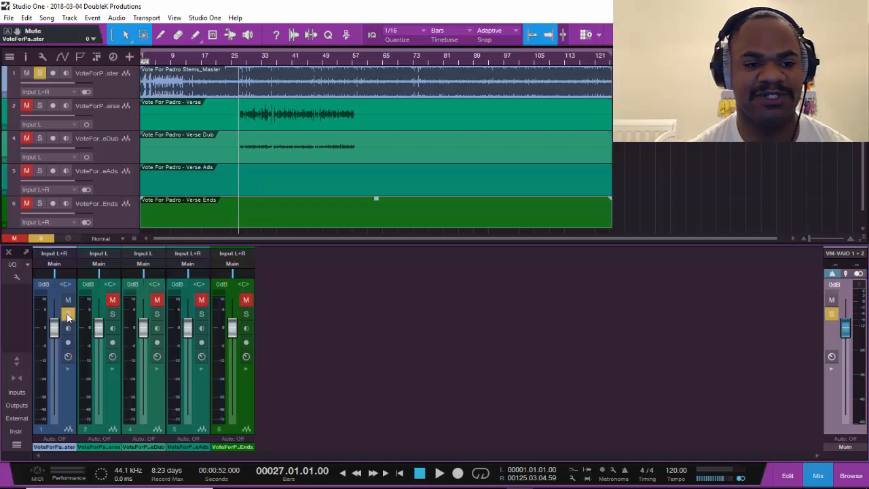
Solo the Vote For Padro Stems_Master track and lower its clip gain to about -6.1 dB during playback.
{"action": "left_click", "coordinate": [68, 314]}
{"action": "left_click", "coordinate": [355, 93]}
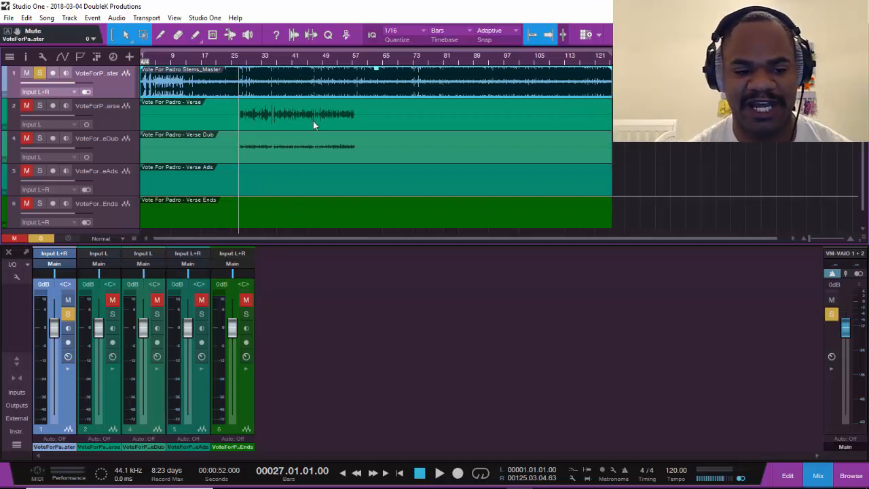
{"action": "key", "text": "space"}
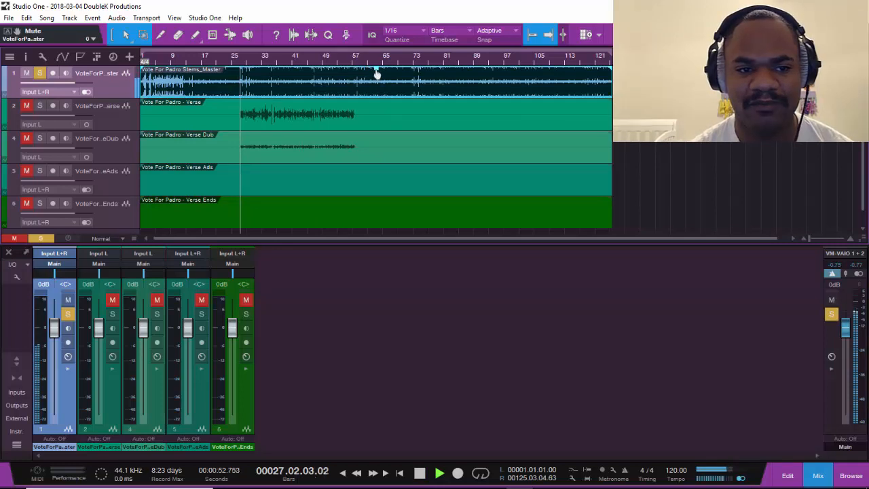
{"action": "left_click", "coordinate": [370, 70]}
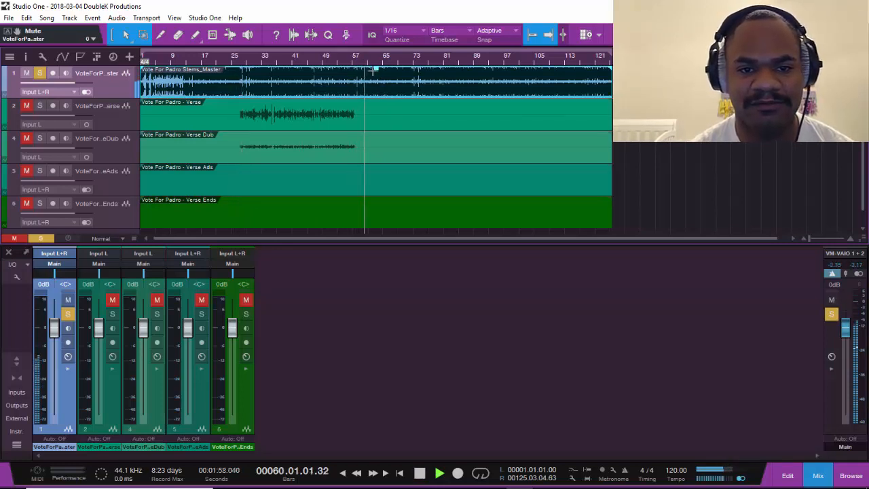
{"action": "left_click_drag", "start_coordinate": [374, 70], "coordinate": [376, 79]}
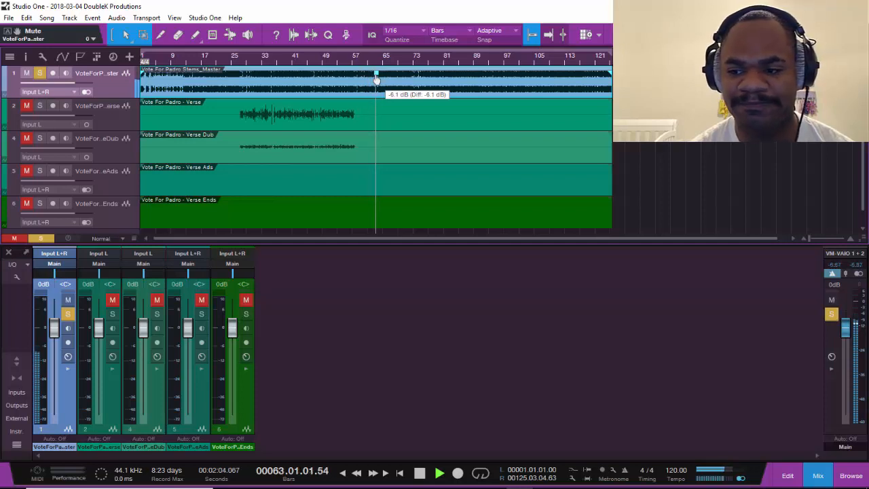
{"action": "key", "text": "space"}
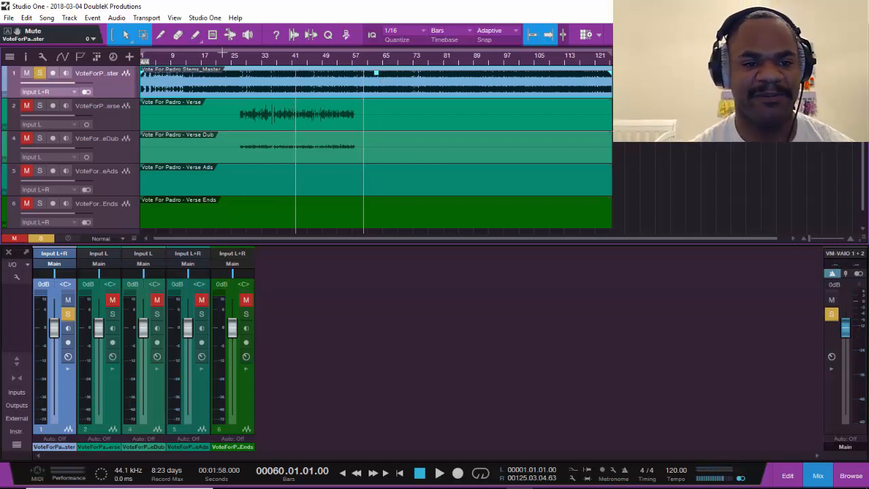
Solo the Verse, Verse Dub, Verse Ads and Verse Ends tracks too, and play the mix from bar 27.
{"action": "left_click", "coordinate": [238, 60]}
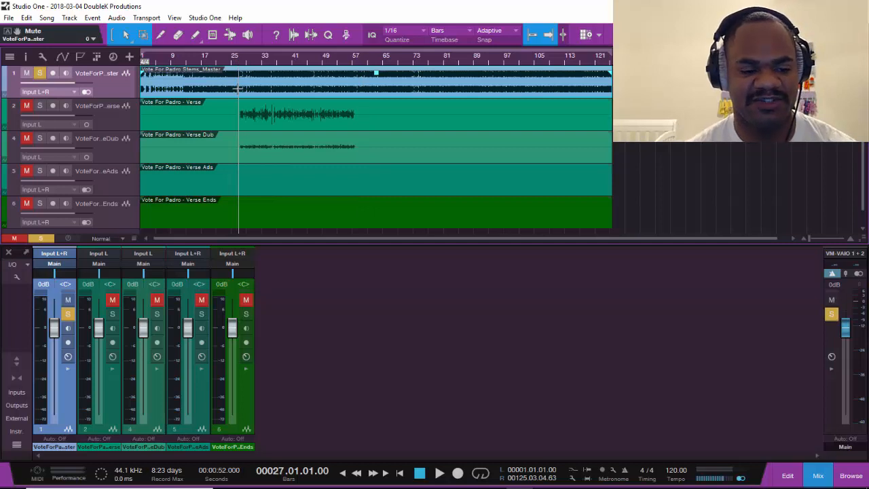
{"action": "left_click", "coordinate": [113, 315]}
{"action": "key", "text": "space"}
{"action": "left_click", "coordinate": [157, 314]}
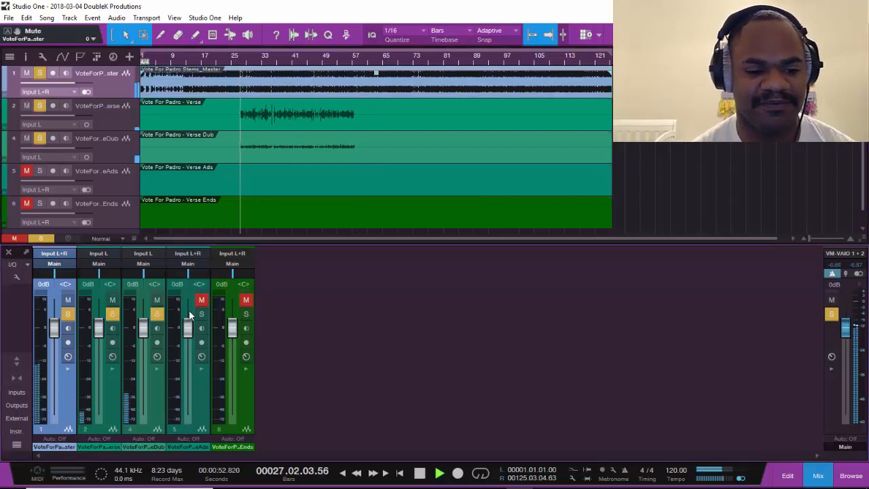
{"action": "left_click", "coordinate": [201, 313]}
{"action": "left_click", "coordinate": [246, 314]}
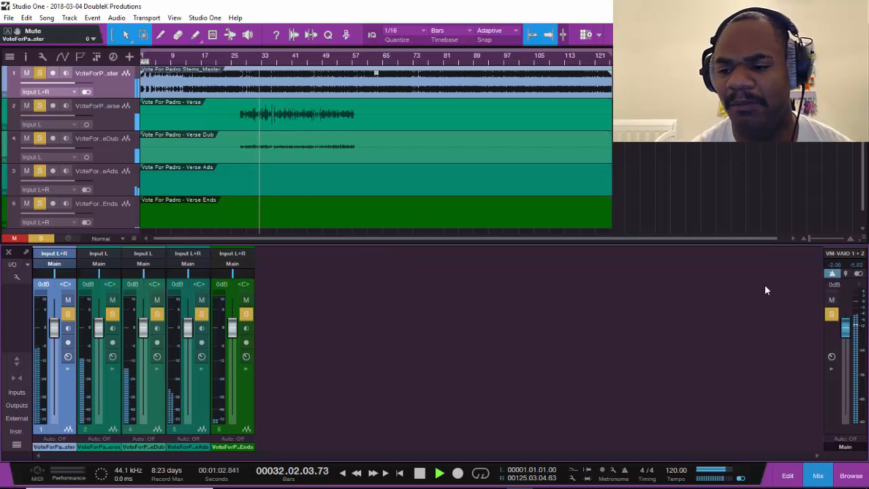
{"action": "key", "text": "space"}
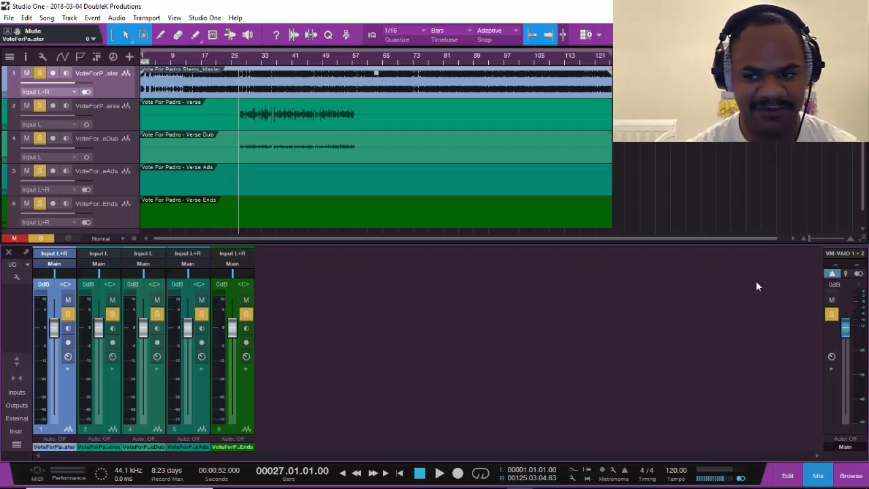
Magnify the waveforms, then add a bus for the four verse channels and place it beside the Stems_Master channel.
{"action": "left_click_drag", "start_coordinate": [863, 240], "coordinate": [857, 278]}
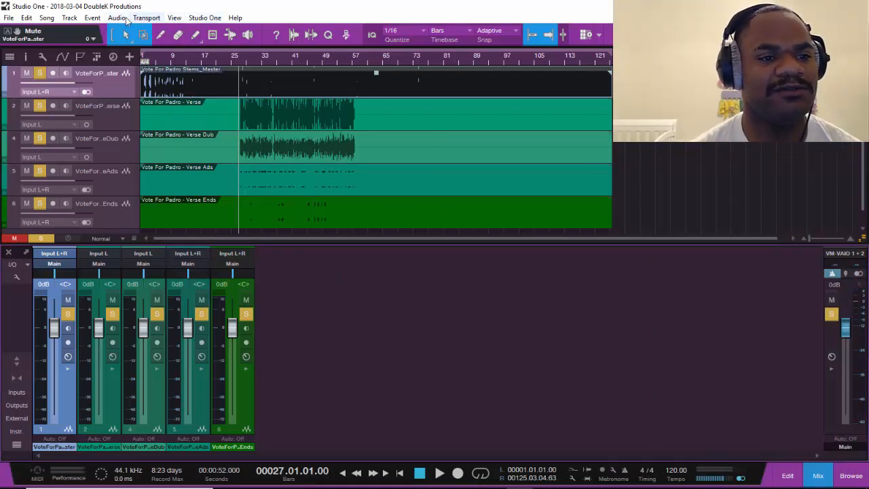
{"action": "left_click", "coordinate": [109, 388]}
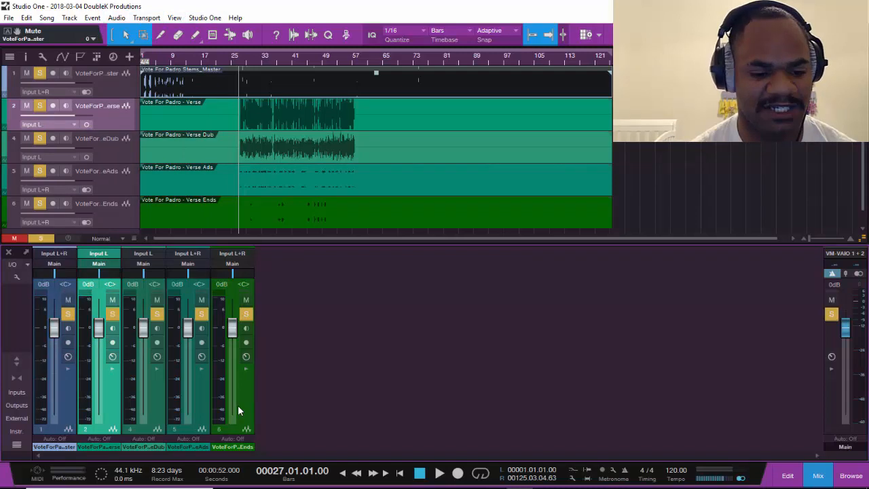
{"action": "left_click", "coordinate": [237, 405], "text": "shift"}
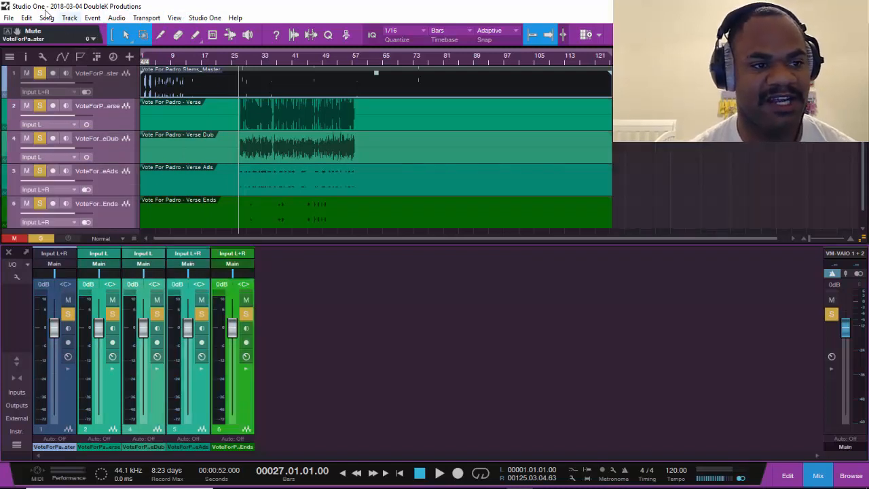
{"action": "left_click", "coordinate": [85, 19]}
{"action": "mouse_move", "coordinate": [70, 18]}
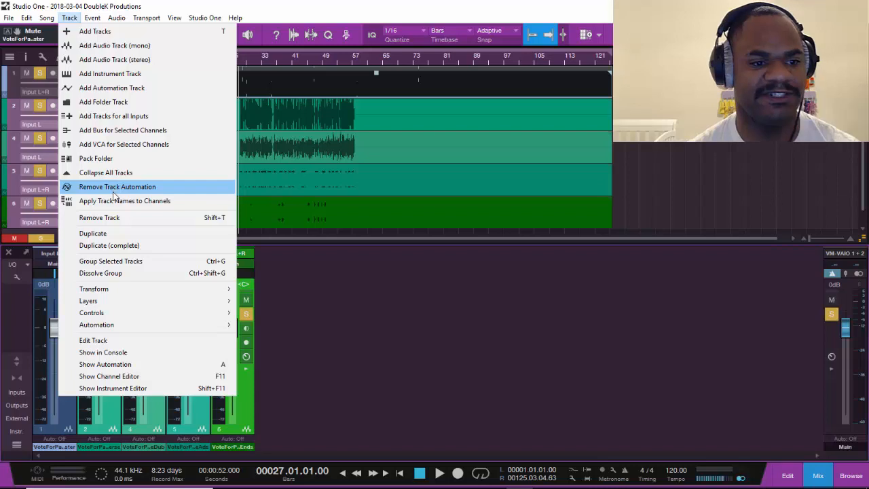
{"action": "left_click", "coordinate": [122, 131]}
{"action": "left_click_drag", "start_coordinate": [281, 412], "coordinate": [89, 432]}
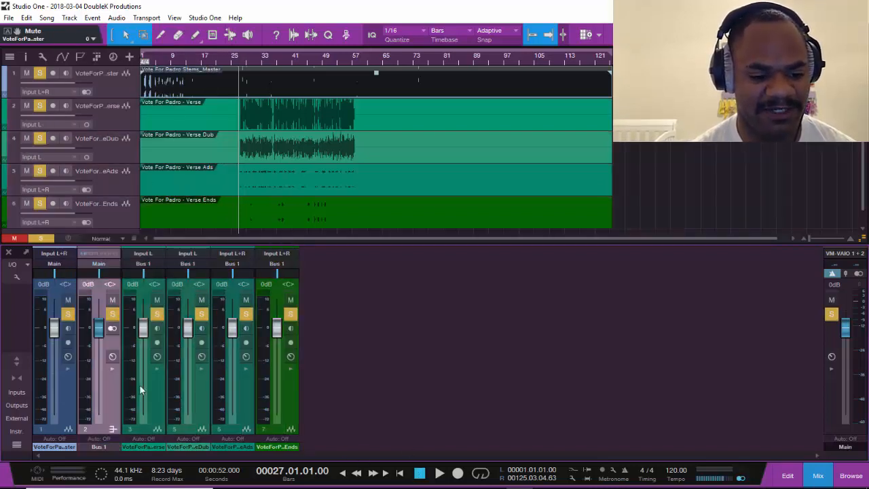
Rename the new bus as Vox Bus and colour it light blue.
{"action": "double_click", "coordinate": [100, 447]}
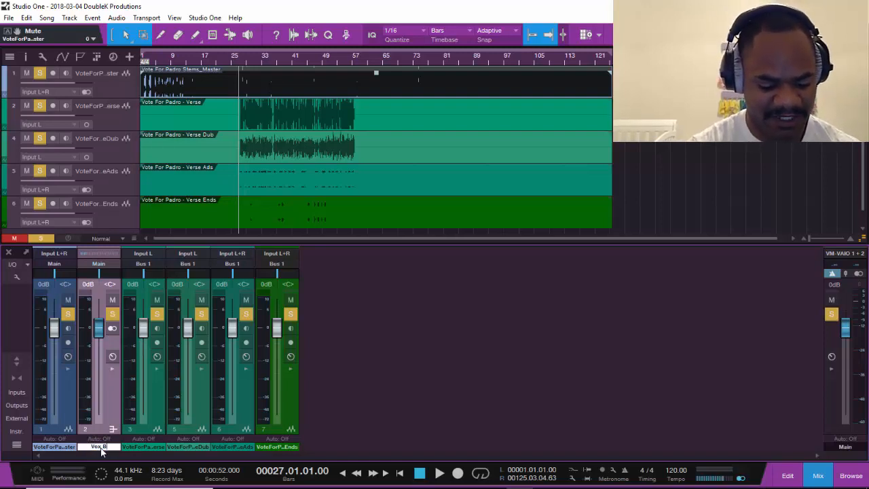
{"action": "type", "text": "Vox Bus"}
{"action": "key", "text": "Return"}
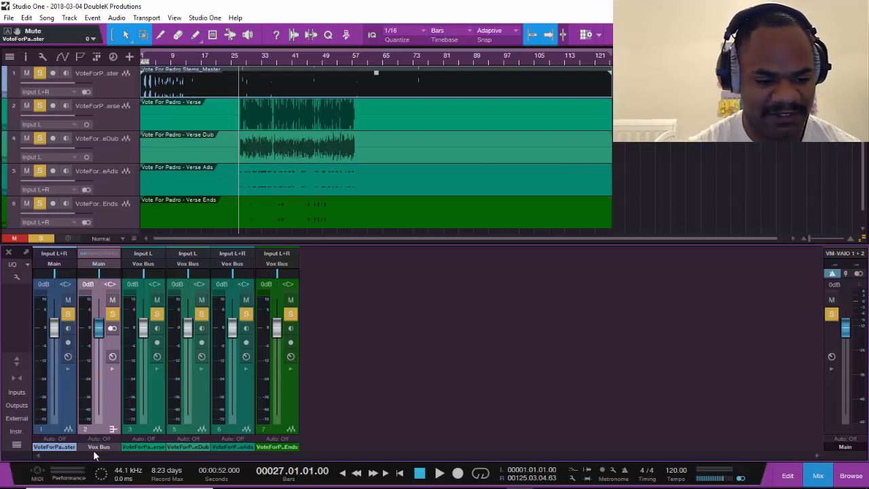
{"action": "left_click", "coordinate": [93, 450]}
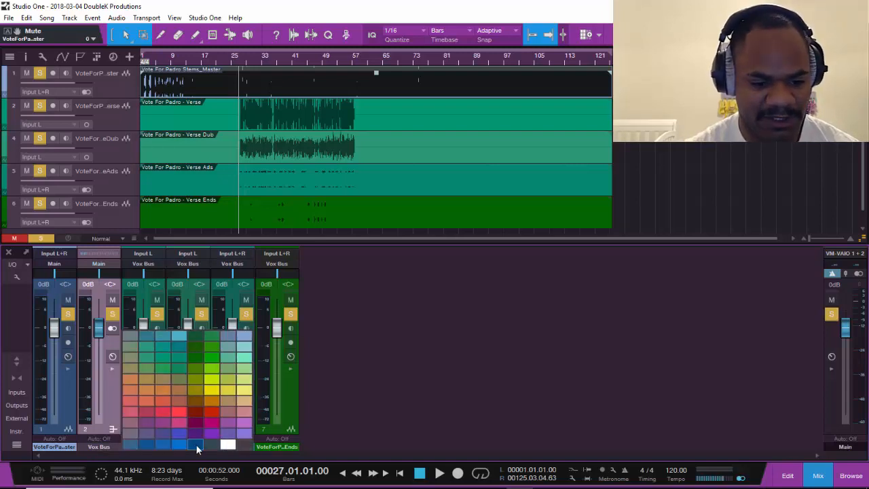
{"action": "left_click", "coordinate": [244, 335]}
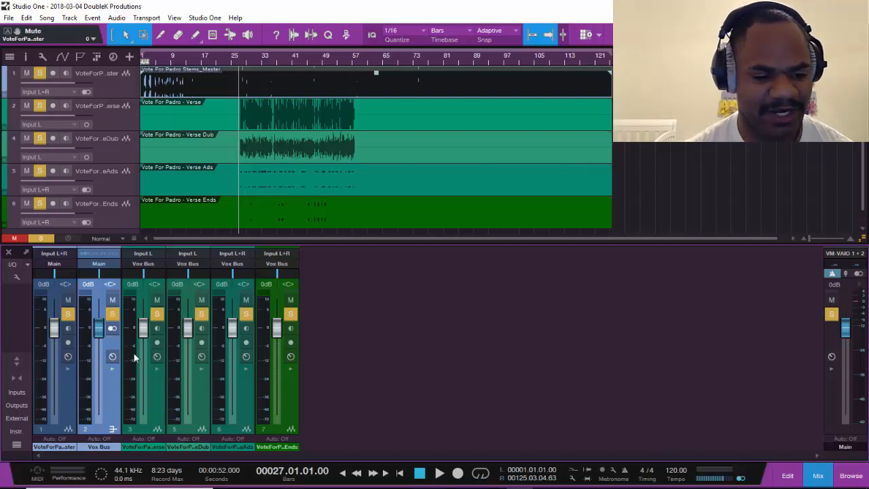
Load the KeyLow Vox Preset Rap FX chain into the Vox Bus inserts.
{"action": "left_click", "coordinate": [113, 367]}
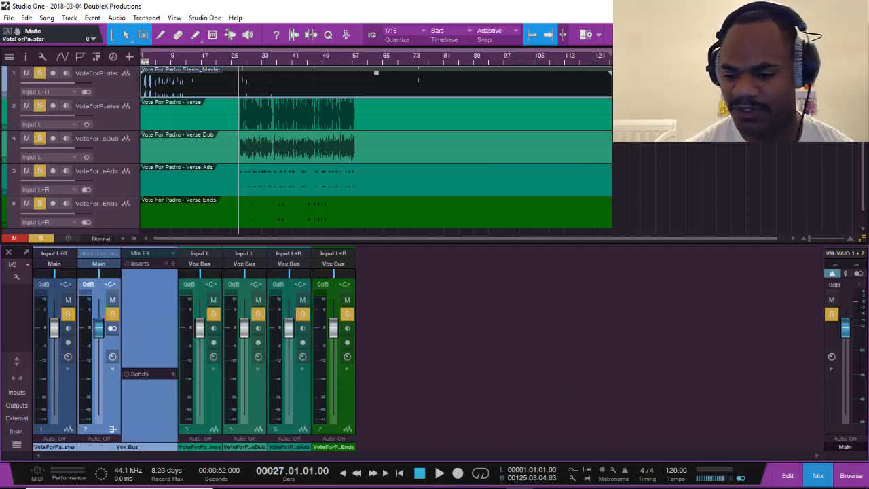
{"action": "left_click", "coordinate": [847, 478]}
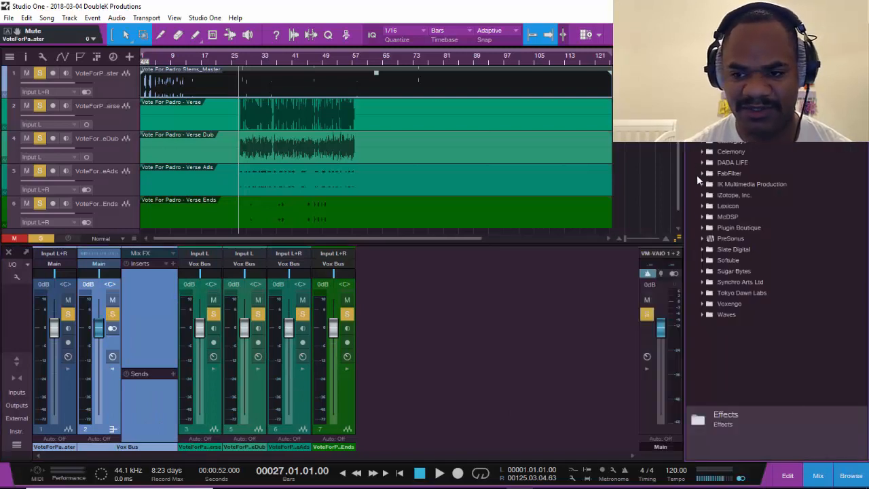
{"action": "left_click", "coordinate": [166, 264]}
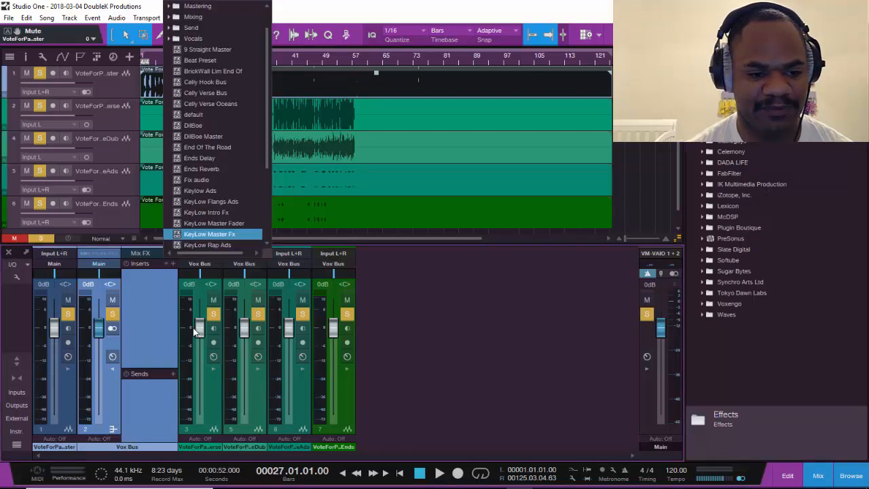
{"action": "scroll", "coordinate": [231, 210], "scroll_direction": "down", "scroll_amount": 3}
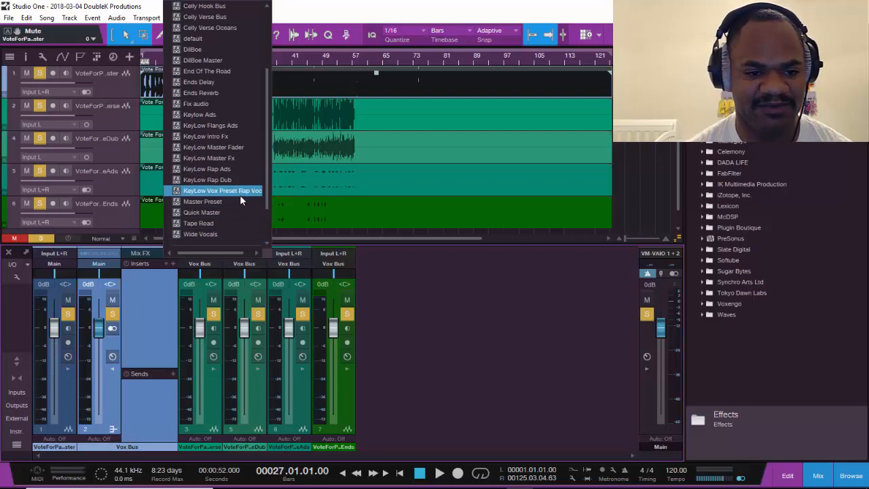
{"action": "scroll", "coordinate": [224, 207], "scroll_direction": "down", "scroll_amount": 2}
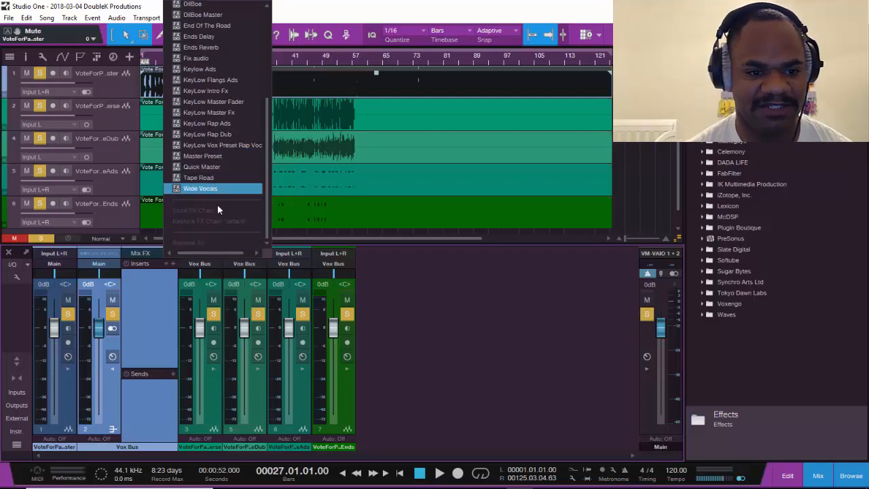
{"action": "left_click", "coordinate": [235, 145]}
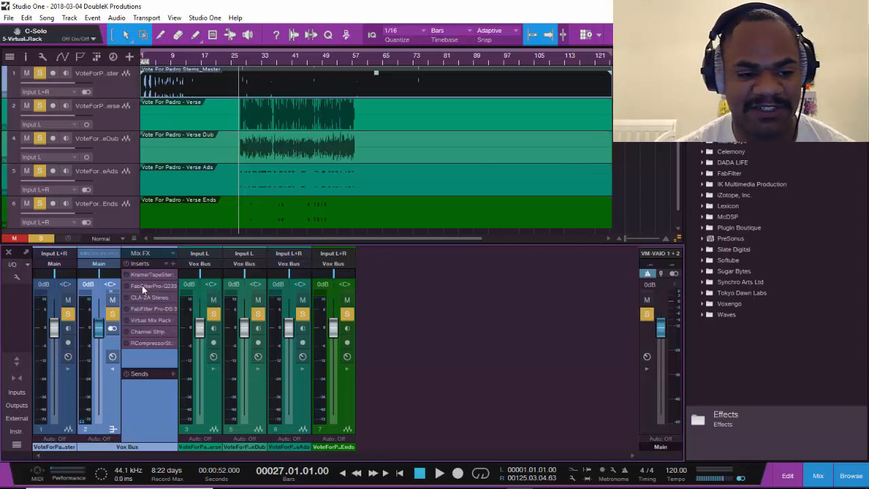
During playback, activate the existing FabFilter Pro-Q 2 on the Vox Bus and set band 2's frequency to about 227 Hz.
{"action": "key", "text": "space"}
{"action": "left_click", "coordinate": [142, 285]}
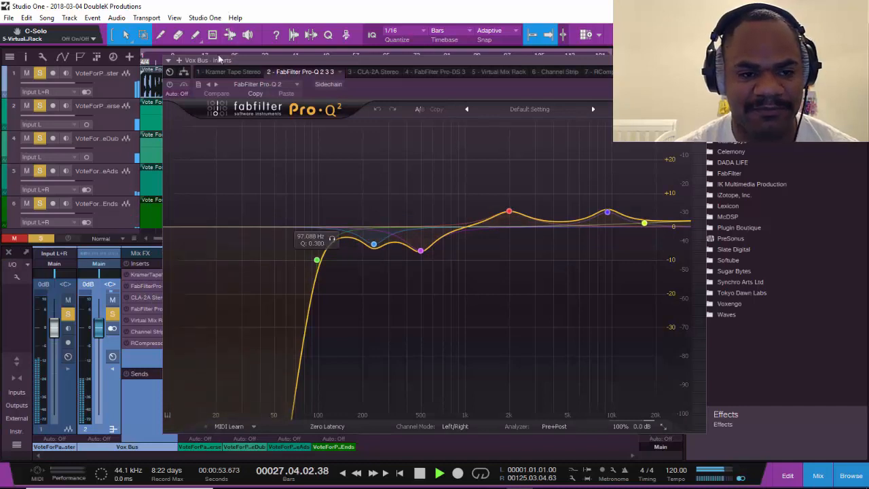
{"action": "left_click_drag", "start_coordinate": [435, 269], "coordinate": [384, 264]}
{"action": "left_click", "coordinate": [388, 264]}
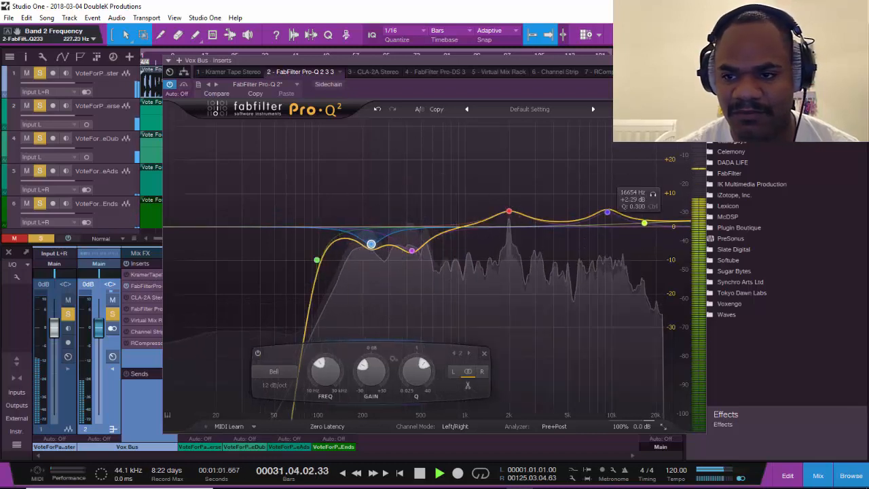
{"action": "left_click", "coordinate": [699, 60]}
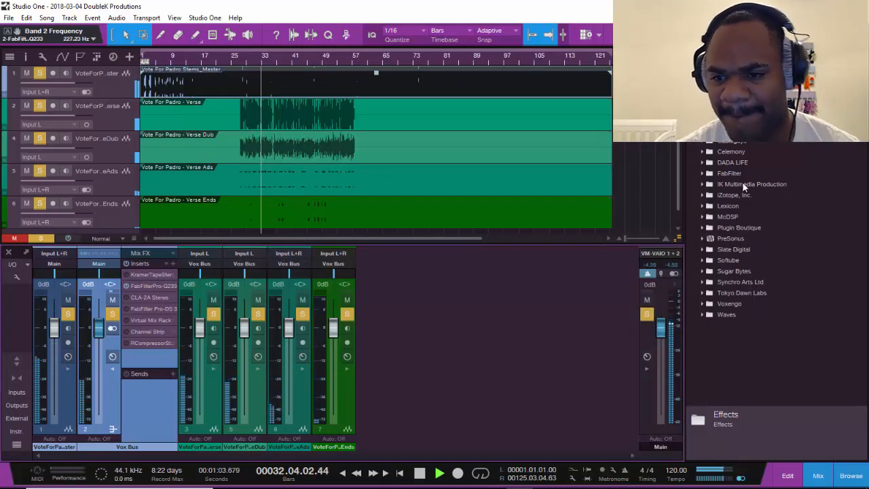
Insert a second FabFilter Pro-Q 2 on the Vox Bus, directly before the existing Pro-Q 2.
{"action": "left_click", "coordinate": [702, 86]}
{"action": "right_click", "coordinate": [742, 212]}
{"action": "scroll", "coordinate": [742, 216], "scroll_direction": "down", "scroll_amount": 1}
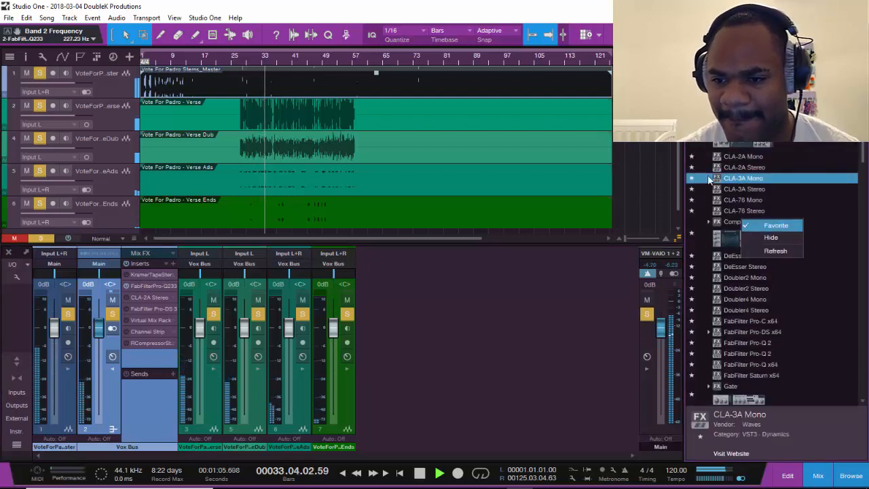
{"action": "left_click", "coordinate": [746, 168]}
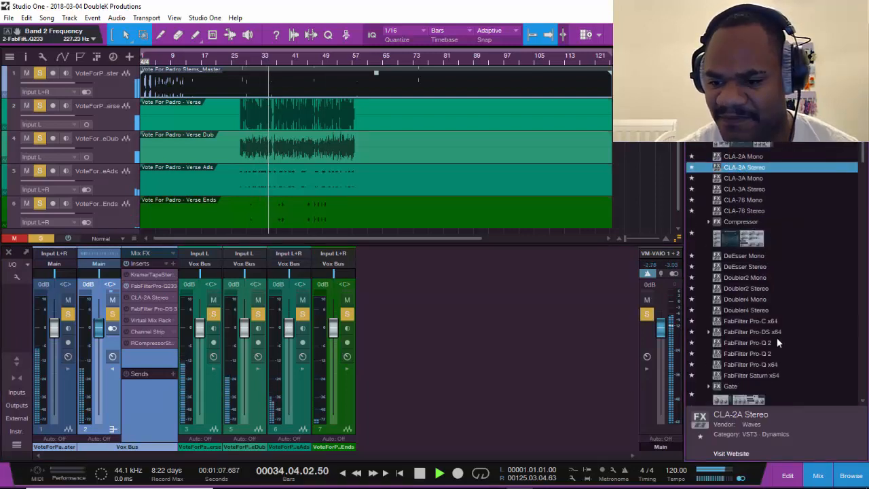
{"action": "left_click_drag", "start_coordinate": [743, 353], "coordinate": [148, 286]}
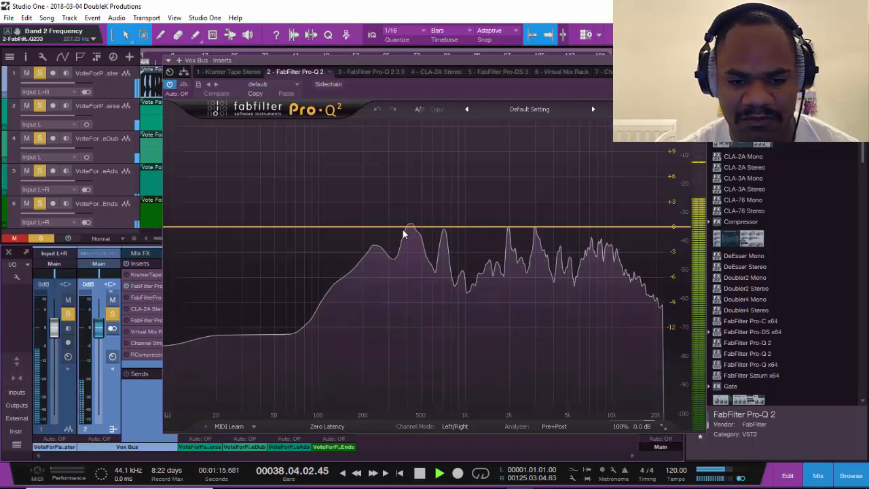
On the new Pro-Q 2, add a bell band with Q about 34, sweep it to about 3268 Hz, and cut it by about 2 dB.
{"action": "left_click_drag", "start_coordinate": [431, 223], "coordinate": [451, 126]}
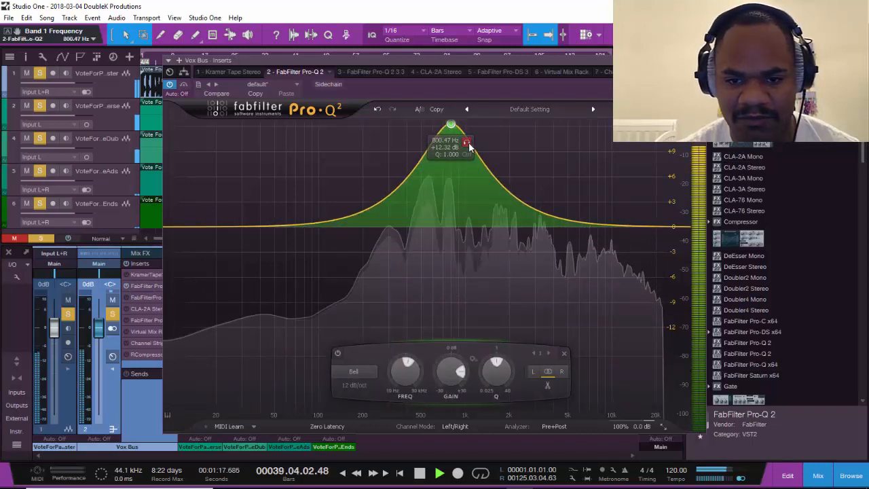
{"action": "scroll", "coordinate": [452, 126], "scroll_direction": "up", "scroll_amount": 10}
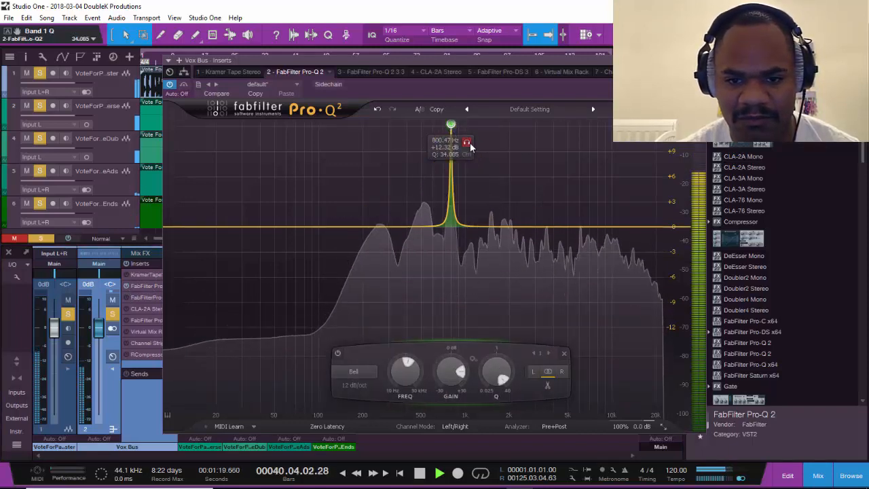
{"action": "left_click_drag", "start_coordinate": [465, 141], "coordinate": [555, 146]}
{"action": "left_click_drag", "start_coordinate": [556, 144], "coordinate": [556, 145]}
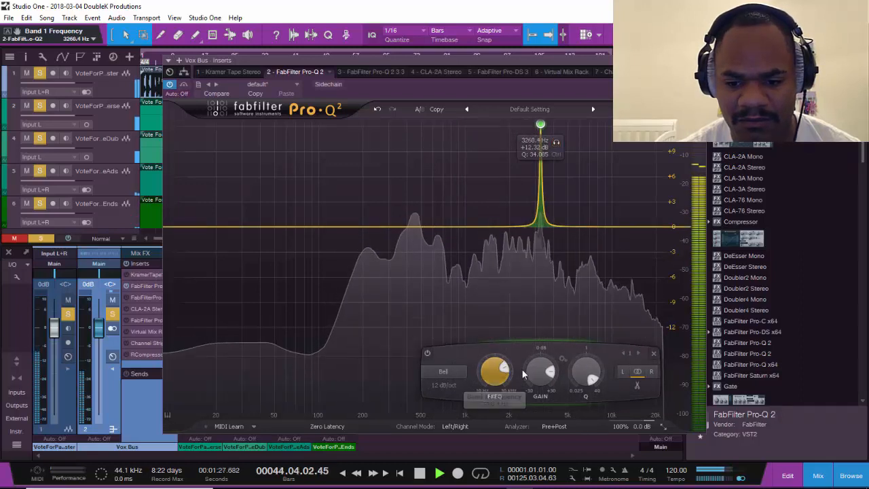
{"action": "left_click_drag", "start_coordinate": [541, 371], "coordinate": [536, 435]}
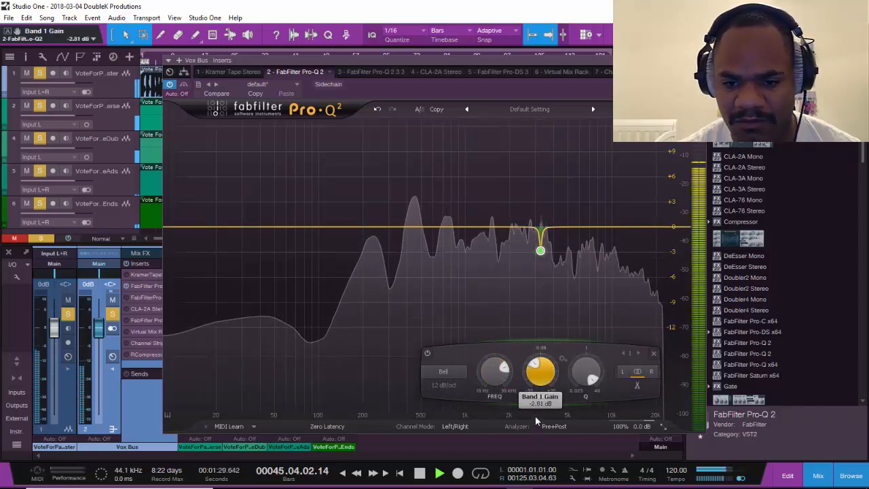
Add a second narrow bell band at about 1 kHz and cut it by about 2 dB.
{"action": "left_click_drag", "start_coordinate": [471, 228], "coordinate": [478, 150]}
{"action": "scroll", "coordinate": [465, 140], "scroll_direction": "up", "scroll_amount": 15}
{"action": "left_click_drag", "start_coordinate": [471, 379], "coordinate": [466, 426]}
Add a Q 40 bell at about 2045 Hz with -0.77 dB gain, and a slightly boosted high shelf at about 8 kHz.
{"action": "left_click_drag", "start_coordinate": [590, 230], "coordinate": [527, 151]}
{"action": "scroll", "coordinate": [588, 129], "scroll_direction": "up", "scroll_amount": 10}
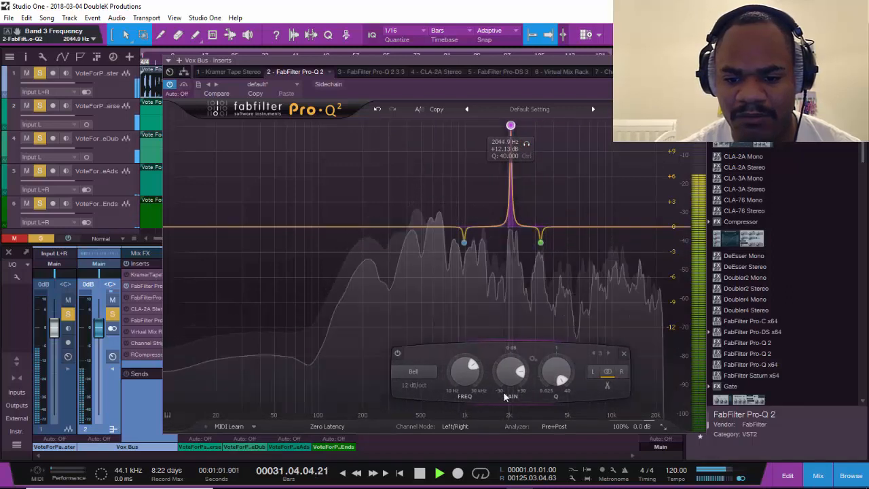
{"action": "left_click_drag", "start_coordinate": [510, 371], "coordinate": [509, 417]}
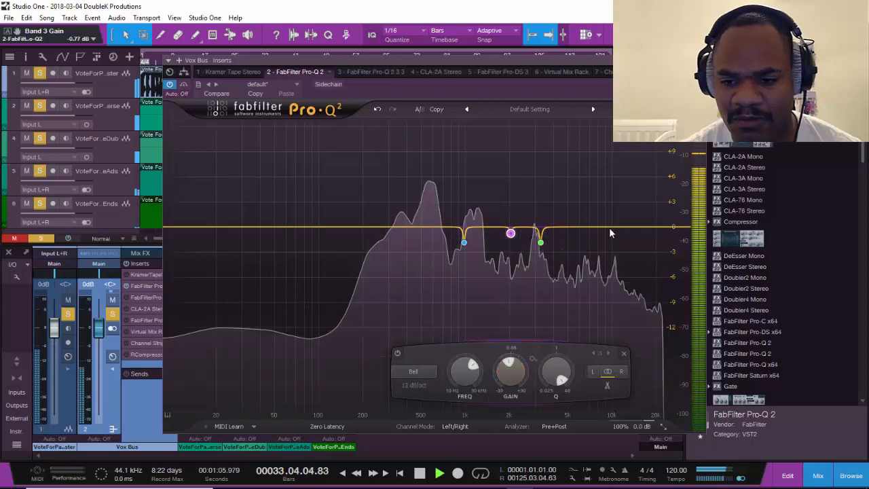
{"action": "left_click_drag", "start_coordinate": [609, 227], "coordinate": [597, 262]}
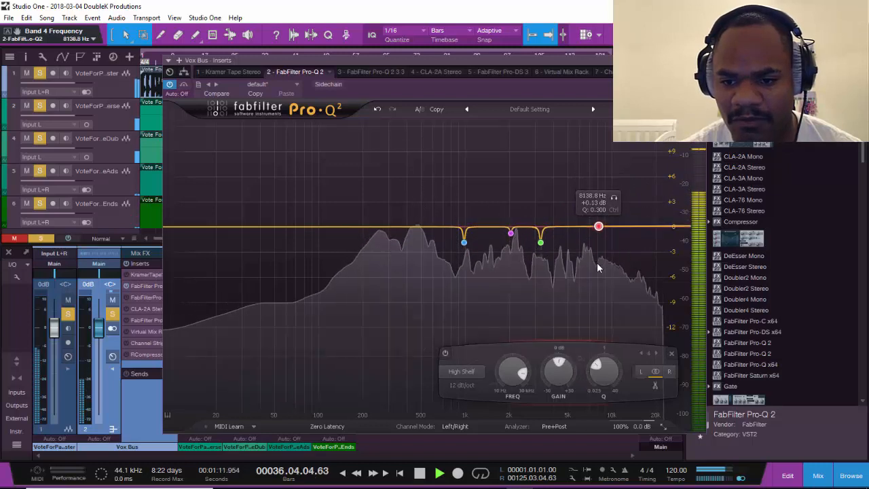
{"action": "left_click_drag", "start_coordinate": [599, 229], "coordinate": [597, 226]}
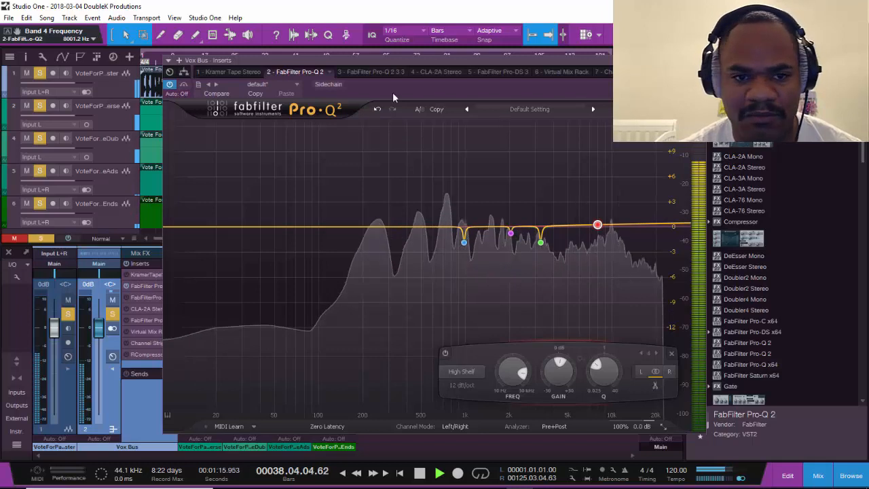
Activate the third-slot Pro-Q 2, set band 3 to about 419 Hz and -5 dB, and move the low cut to about 99.6 Hz.
{"action": "left_click", "coordinate": [365, 72]}
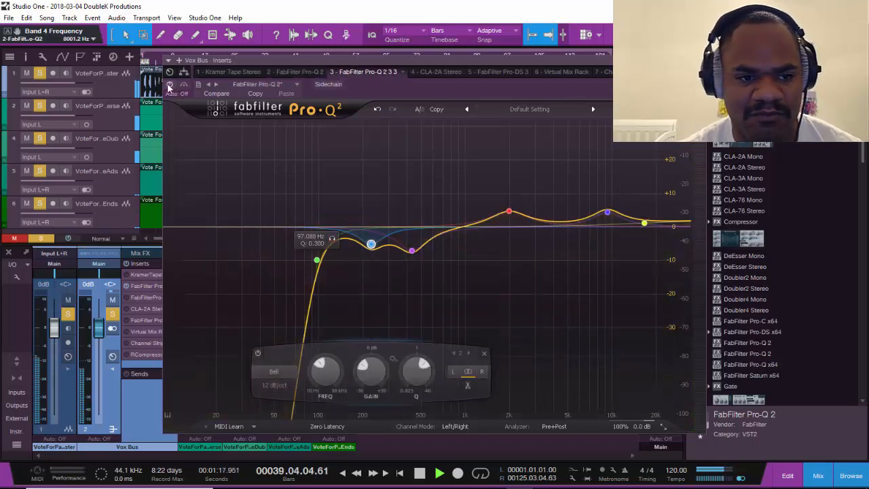
{"action": "left_click", "coordinate": [412, 251]}
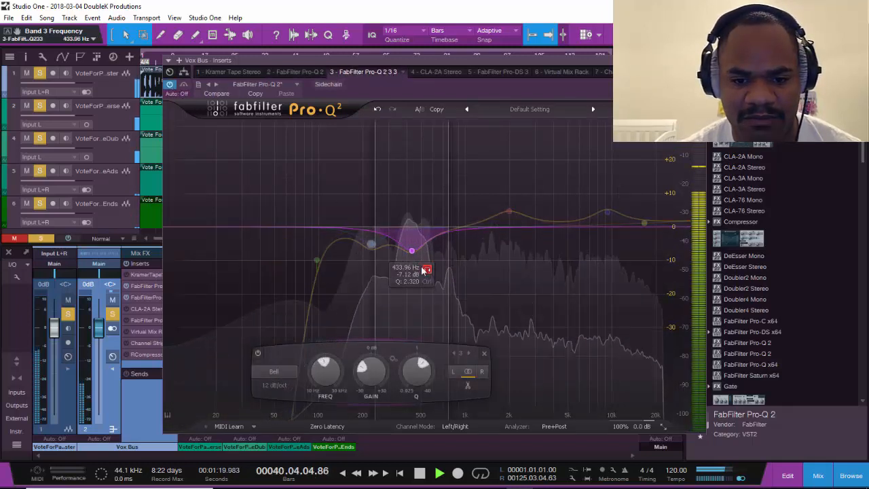
{"action": "left_click_drag", "start_coordinate": [412, 251], "coordinate": [409, 242]}
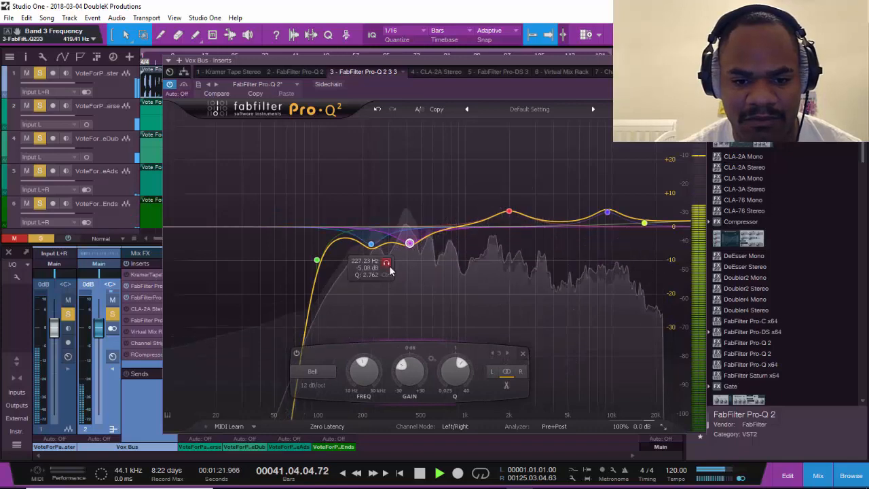
{"action": "left_click", "coordinate": [390, 268]}
{"action": "left_click_drag", "start_coordinate": [336, 240], "coordinate": [339, 239]}
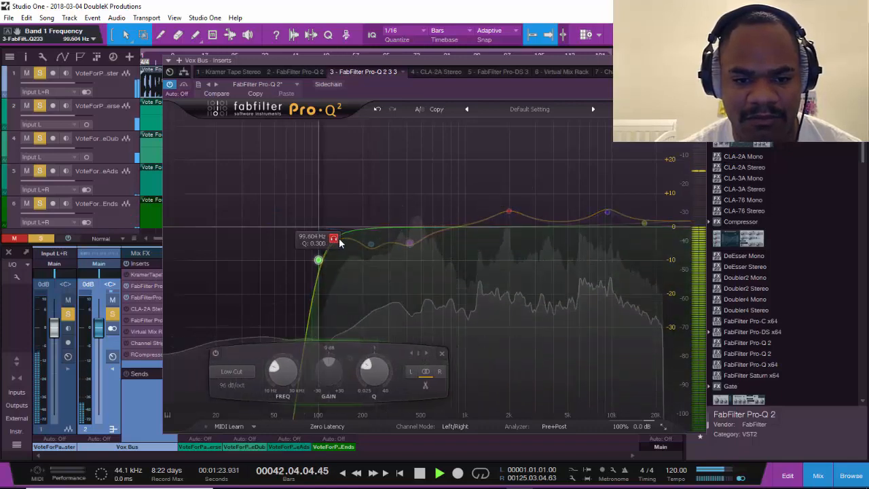
Retune the upper bands: band 4 to about 3.5 kHz with minimal boost, band 5 lower in gain, band 6 shelf to about 15.8 kHz.
{"action": "left_click", "coordinate": [524, 183]}
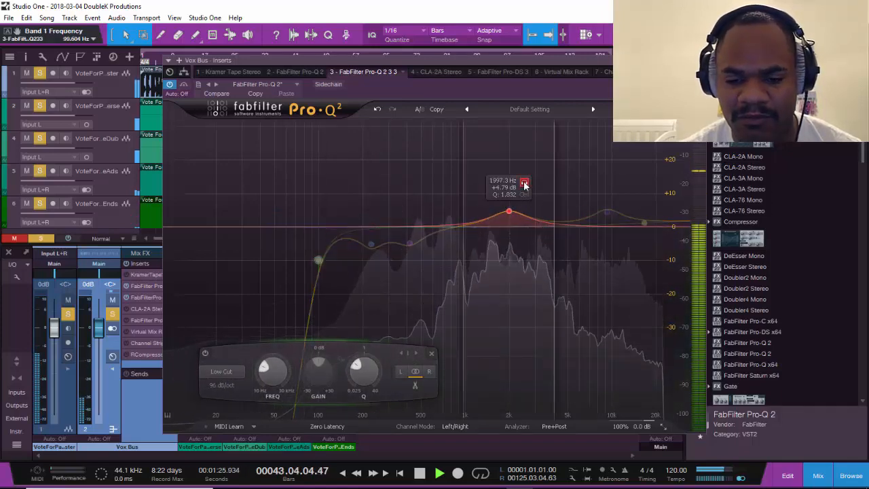
{"action": "left_click_drag", "start_coordinate": [523, 184], "coordinate": [563, 182]}
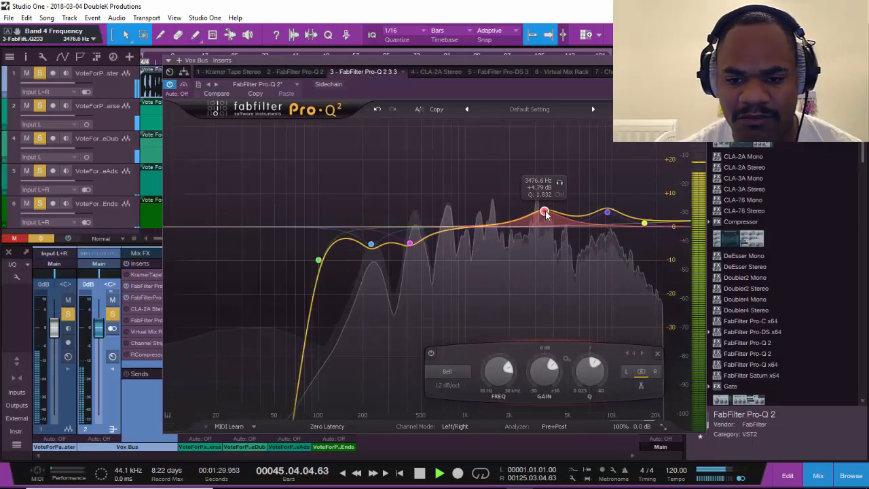
{"action": "left_click_drag", "start_coordinate": [546, 214], "coordinate": [546, 227]}
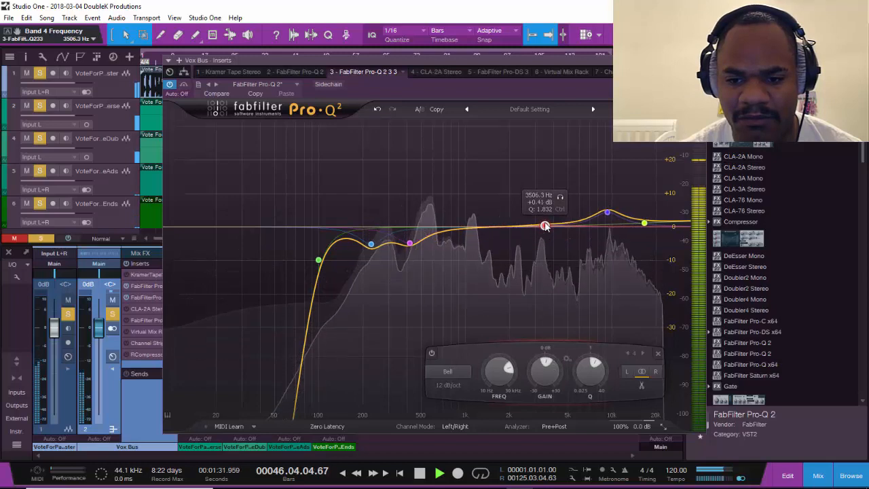
{"action": "left_click_drag", "start_coordinate": [623, 184], "coordinate": [641, 222]}
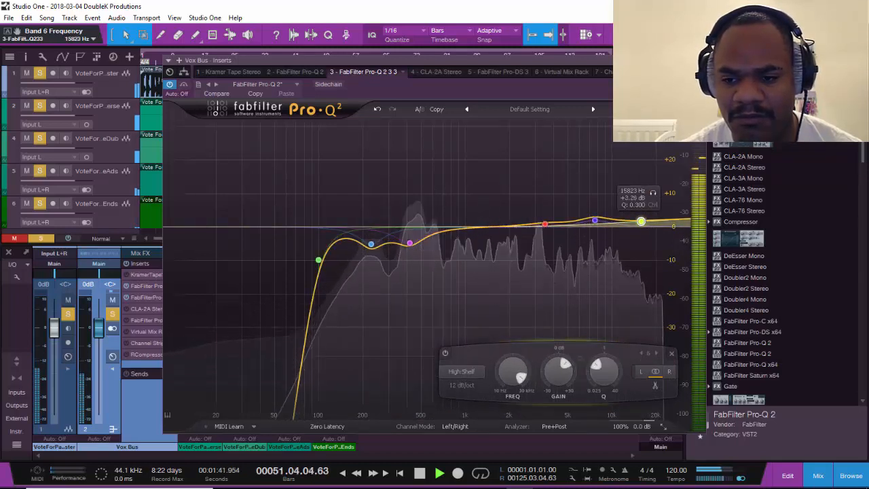
Activate the CLA-2A, switch its analog noise off, and set peak reduction to about 57.3 and gain to about 38.6 during playback.
{"action": "left_click", "coordinate": [433, 71]}
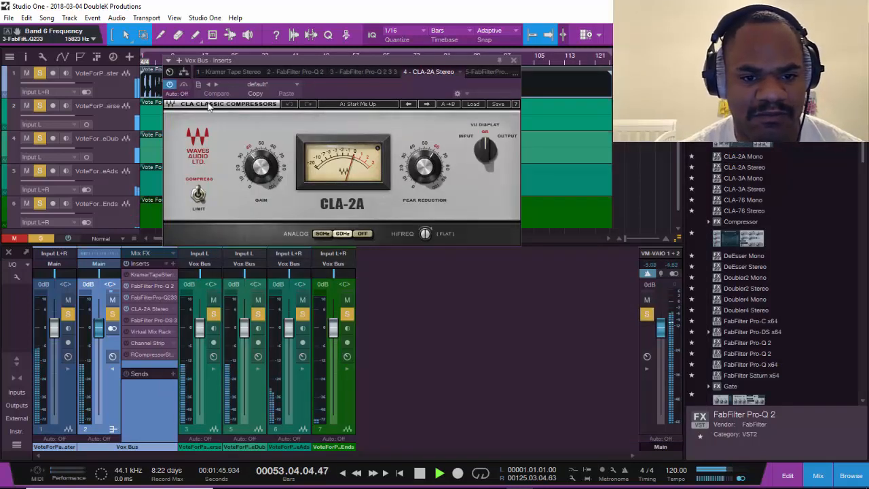
{"action": "left_click", "coordinate": [364, 233]}
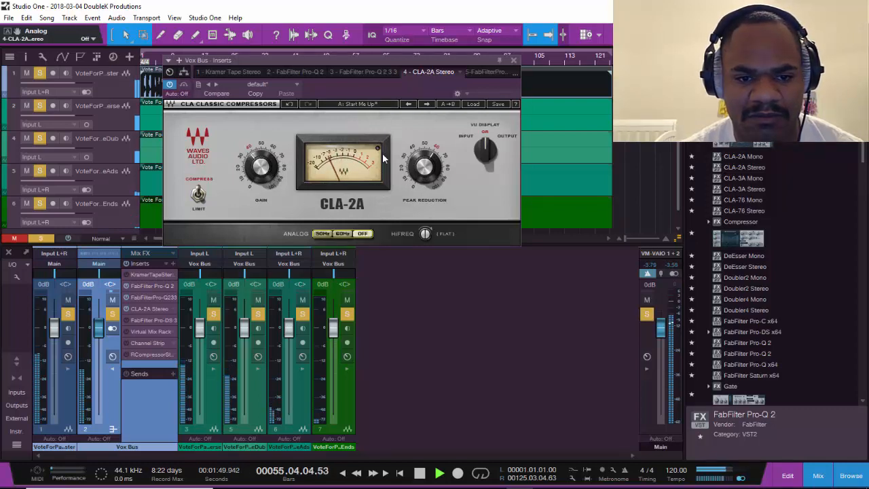
{"action": "key", "text": "space"}
{"action": "key", "text": "space"}
{"action": "left_click", "coordinate": [432, 157]}
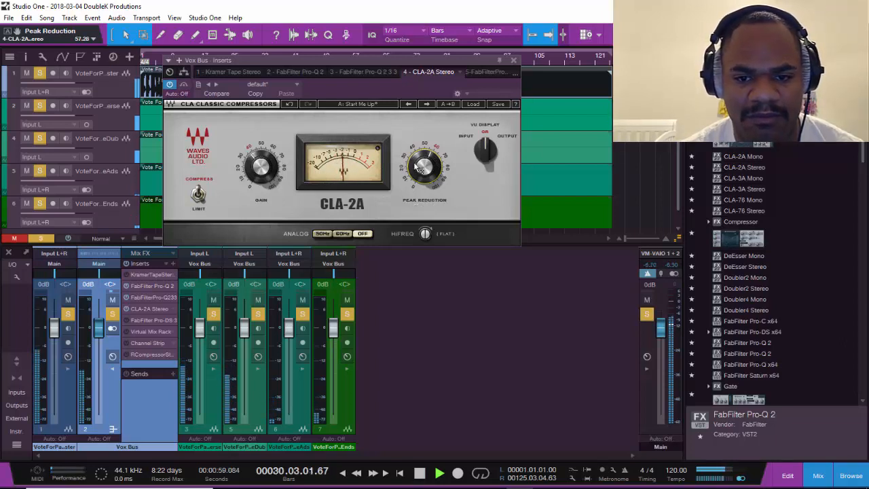
{"action": "left_click", "coordinate": [266, 172]}
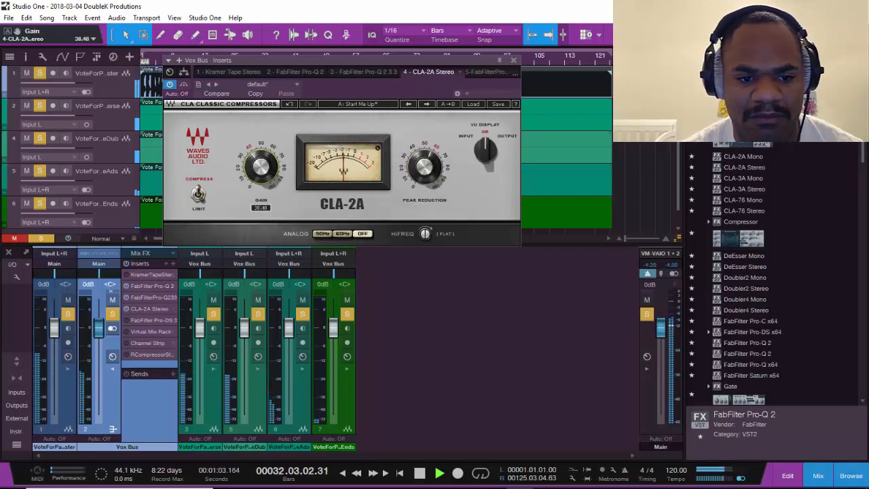
Activate the FabFilter Pro-DS on the Vox Bus and set its threshold to about -41.8 dB.
{"action": "left_click", "coordinate": [138, 317]}
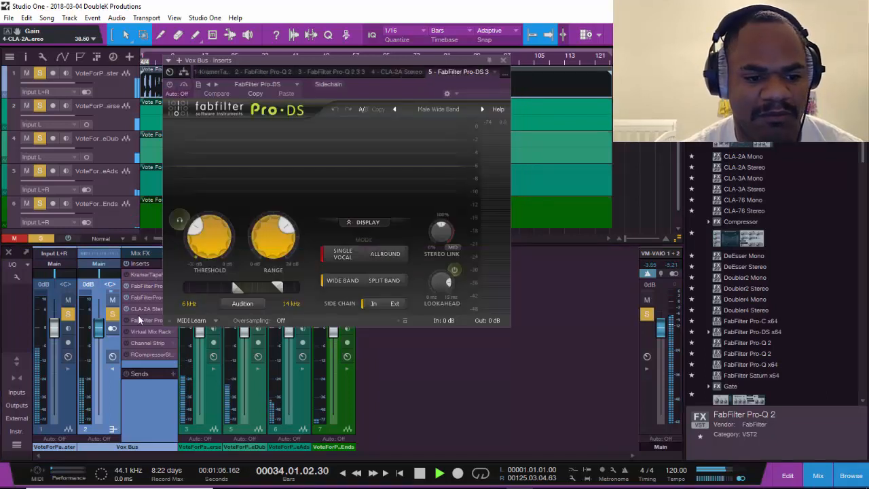
{"action": "left_click", "coordinate": [169, 85]}
{"action": "left_click", "coordinate": [208, 235]}
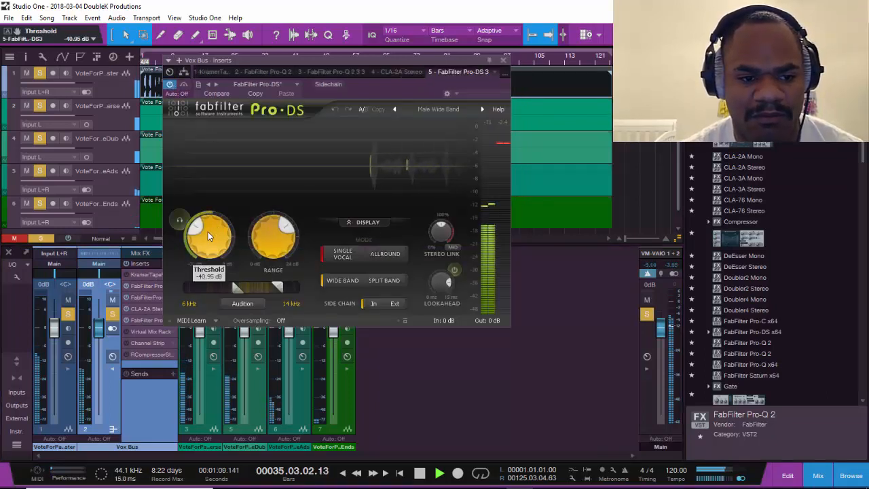
{"action": "left_click_drag", "start_coordinate": [208, 231], "coordinate": [206, 235]}
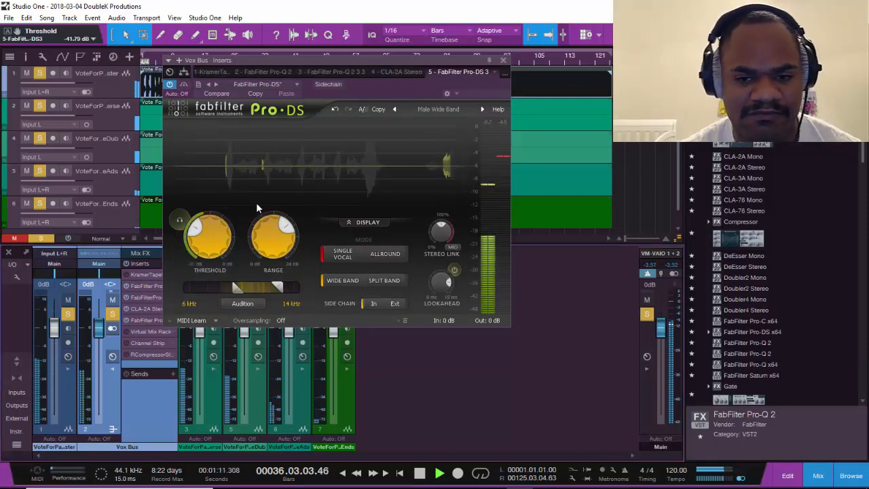
Activate the Virtual Mix Rack, sweep the FG-S HF band to a lower frequency, and set its gain to about +4.2 dB.
{"action": "left_click", "coordinate": [146, 332]}
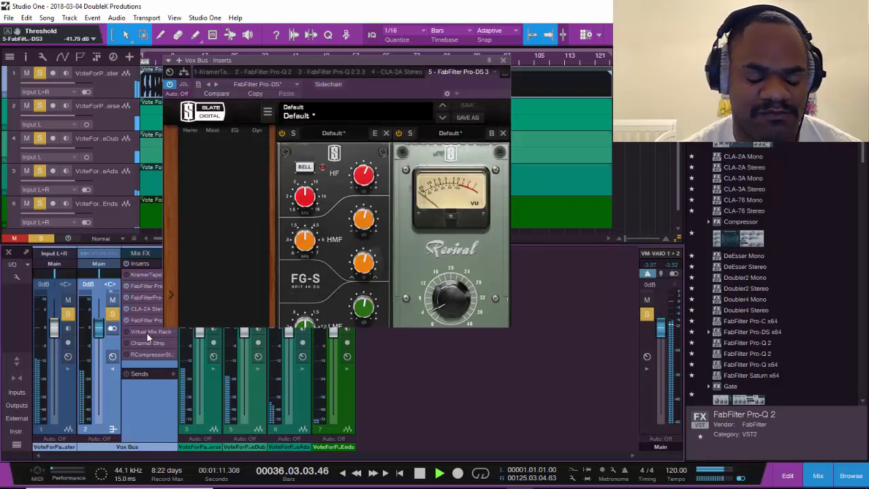
{"action": "left_click", "coordinate": [169, 84]}
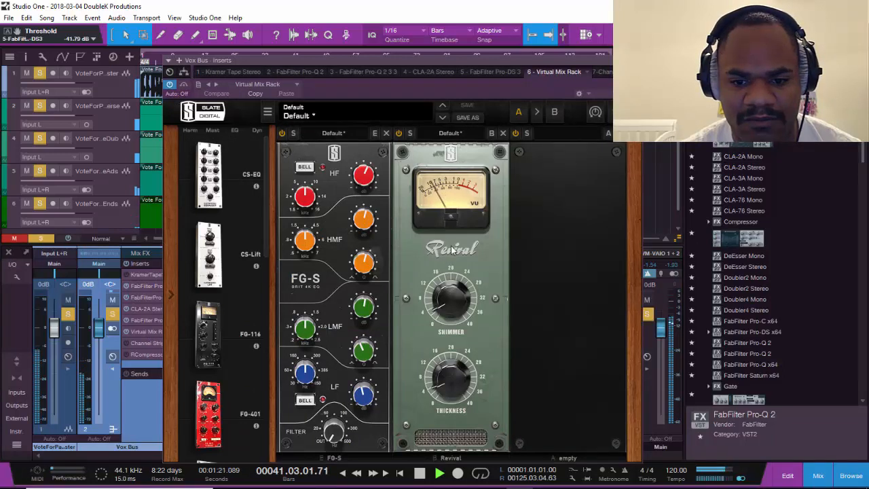
{"action": "mouse_move", "coordinate": [363, 180]}
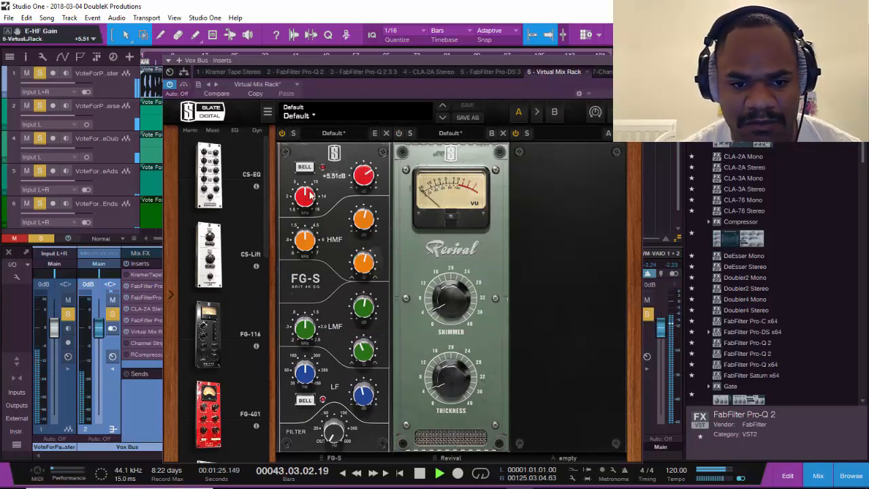
{"action": "left_click_drag", "start_coordinate": [306, 194], "coordinate": [309, 162]}
{"action": "mouse_move", "coordinate": [366, 175]}
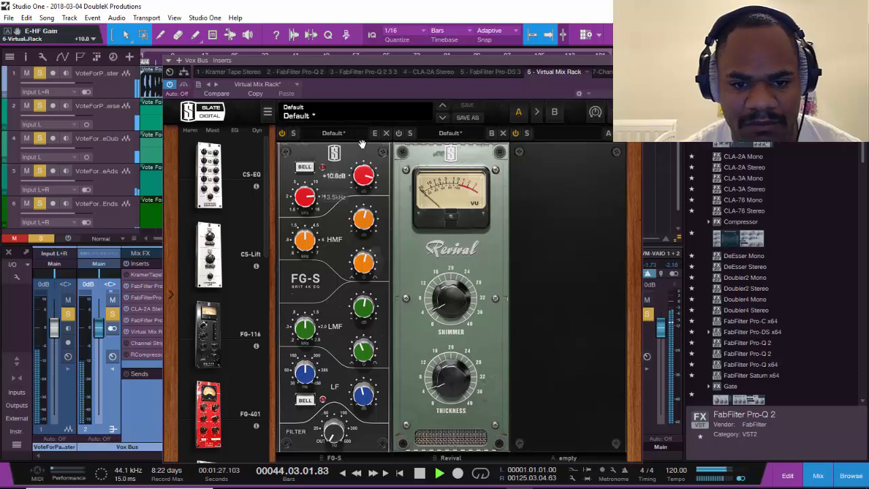
{"action": "mouse_move", "coordinate": [306, 216]}
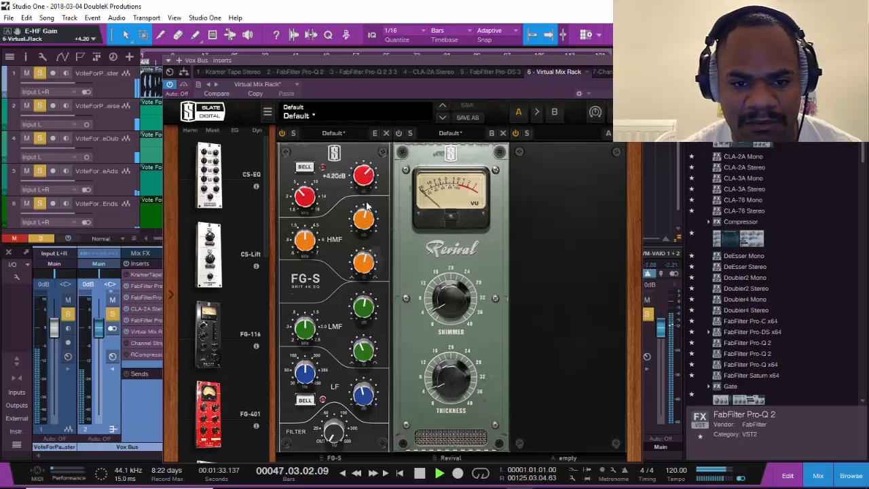
Sweep the FG-S HMF band to 3.92 kHz with about +1.71 dB gain, and reset the main output's clip indicator.
{"action": "mouse_move", "coordinate": [305, 243]}
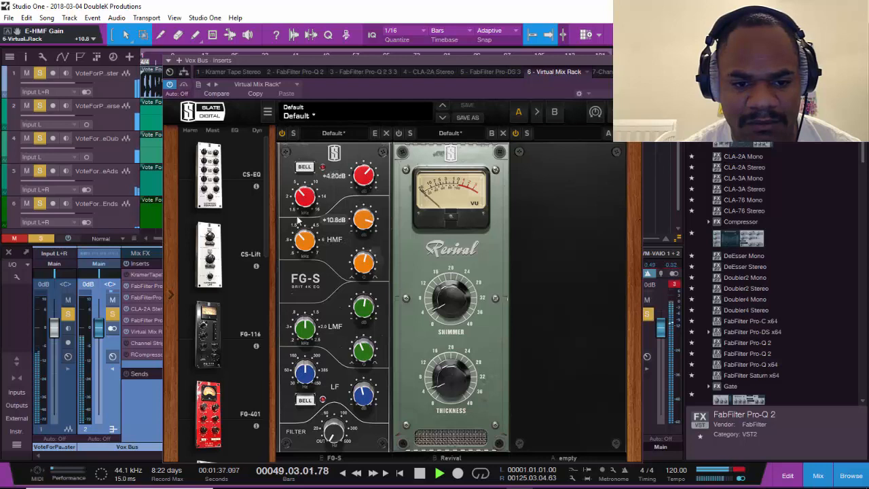
{"action": "left_click_drag", "start_coordinate": [303, 241], "coordinate": [303, 216]}
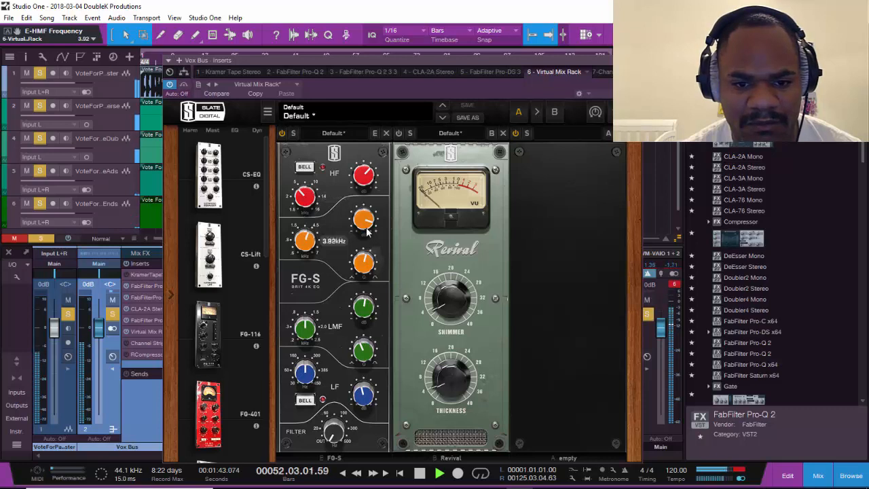
{"action": "left_click_drag", "start_coordinate": [367, 232], "coordinate": [363, 240]}
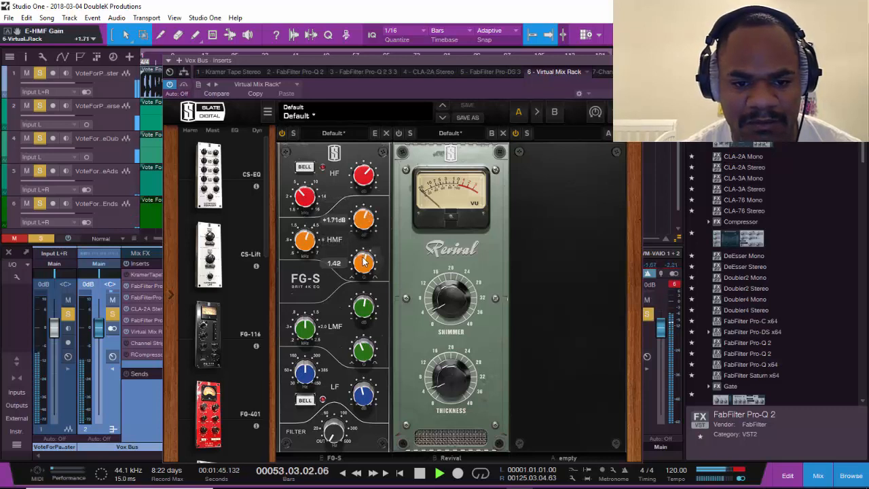
{"action": "left_click", "coordinate": [673, 286]}
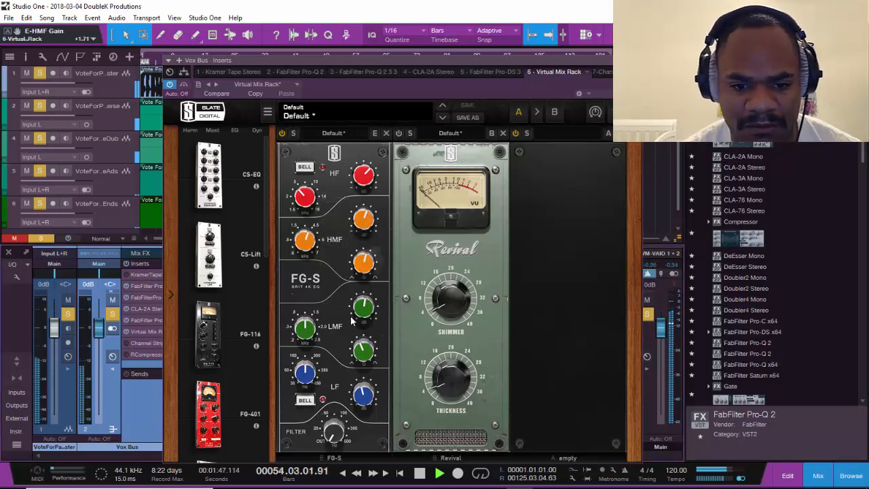
Set the FG-S LMF band to about 1.42 kHz with +0.52 dB gain, and lower the LF band's frequency.
{"action": "left_click_drag", "start_coordinate": [306, 331], "coordinate": [302, 297]}
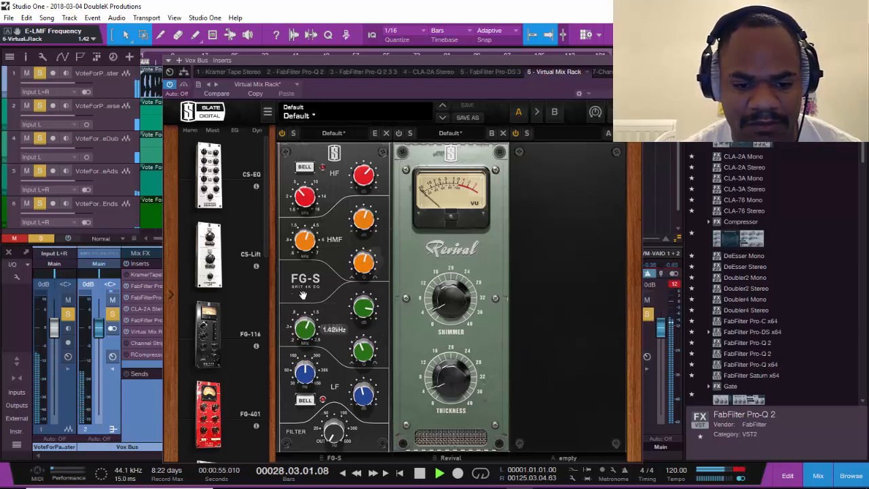
{"action": "left_click_drag", "start_coordinate": [360, 307], "coordinate": [358, 329]}
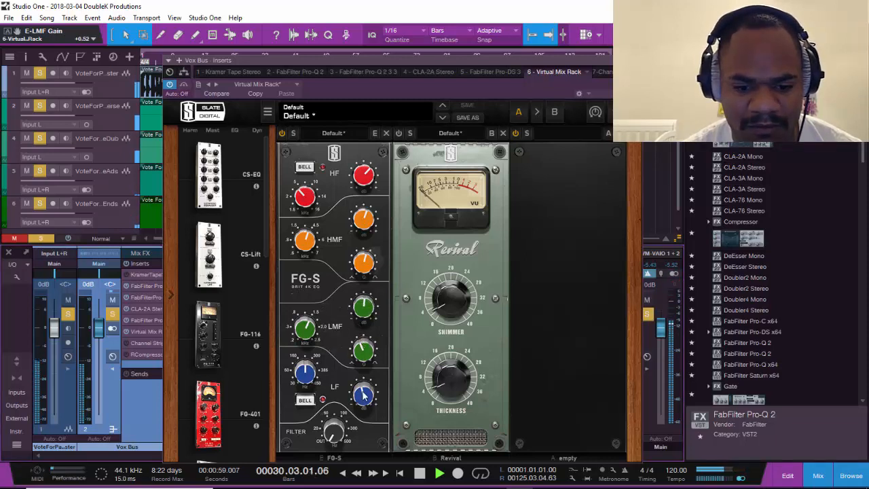
{"action": "left_click_drag", "start_coordinate": [300, 372], "coordinate": [299, 388]}
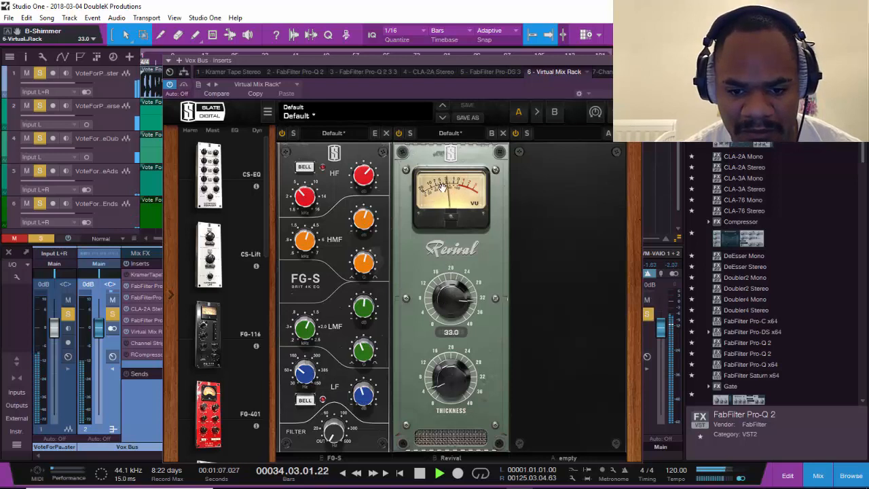
Set the Revival module's Shimmer to about 1.80 and its Thickness to about 5.40.
{"action": "left_click_drag", "start_coordinate": [450, 302], "coordinate": [455, 314]}
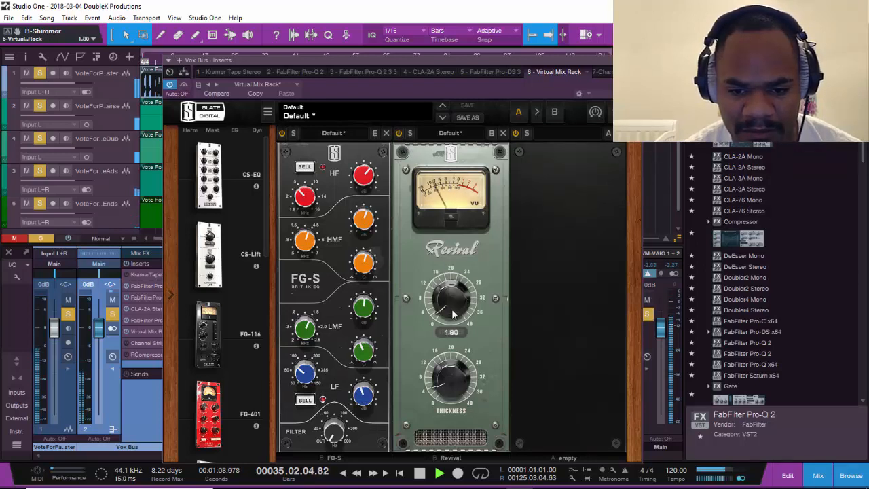
{"action": "left_click_drag", "start_coordinate": [445, 376], "coordinate": [446, 368]}
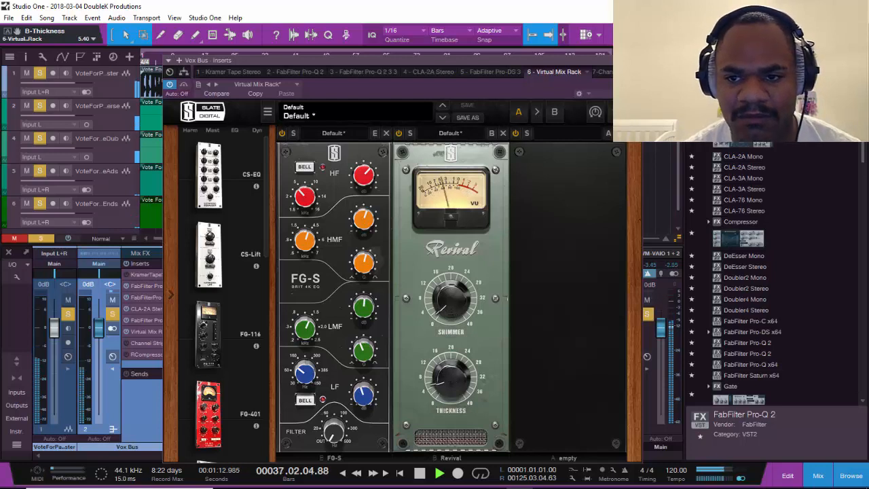
Set the Channel Strip's Mid band to 3.53 kHz with about 1.03 dB gain after sweeping it with a boost.
{"action": "left_click", "coordinate": [603, 73]}
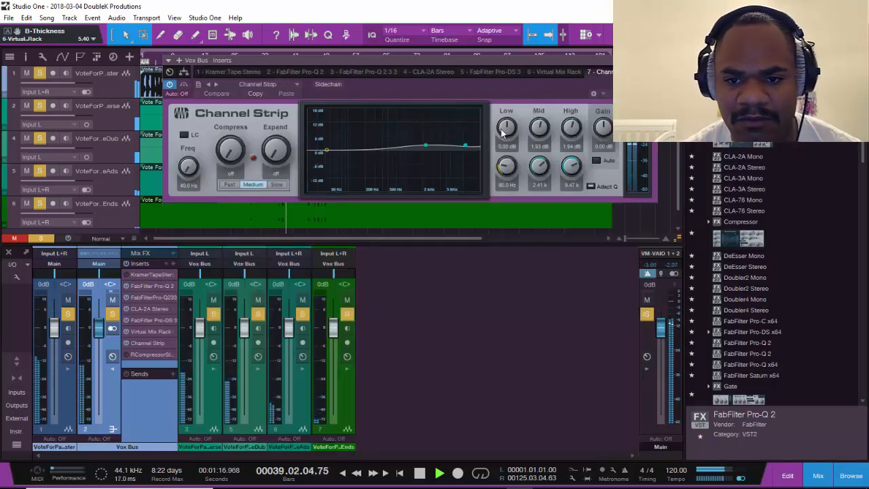
{"action": "left_click_drag", "start_coordinate": [538, 130], "coordinate": [538, 102]}
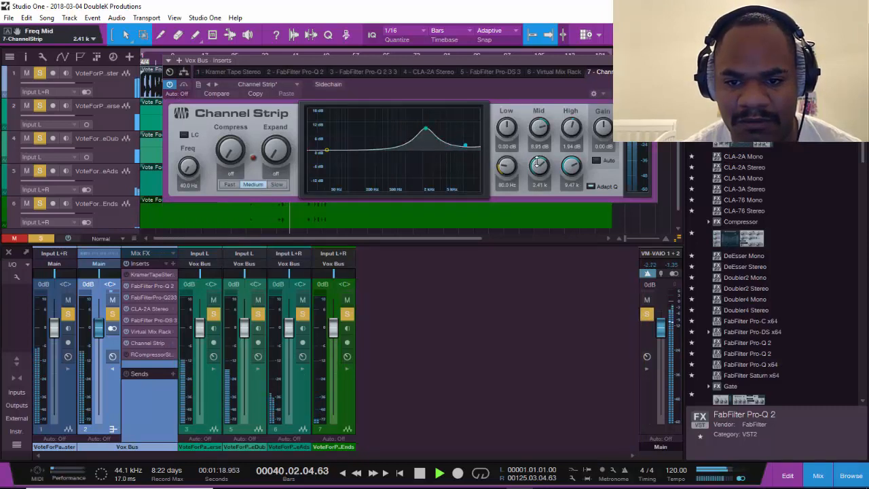
{"action": "left_click_drag", "start_coordinate": [537, 162], "coordinate": [537, 157]}
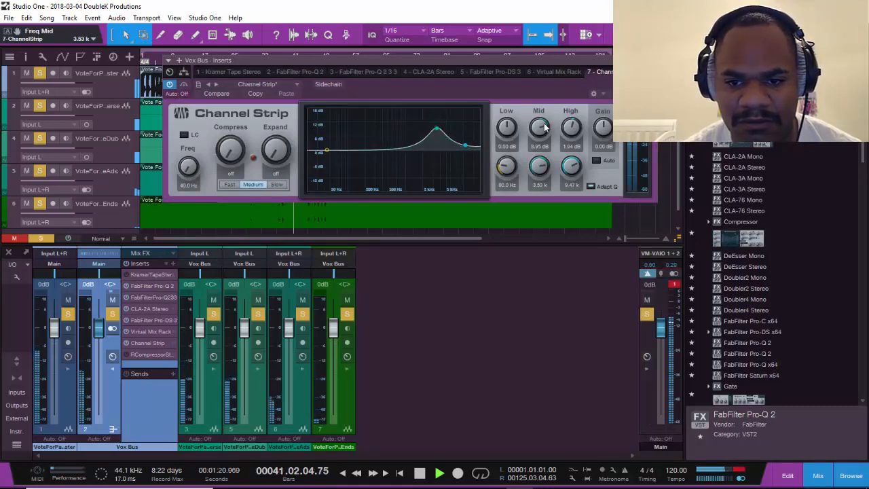
{"action": "left_click_drag", "start_coordinate": [542, 126], "coordinate": [571, 114]}
Set the Channel Strip's High band to about 4.59 kHz with roughly 0.6 dB gain, and close the plug-in window.
{"action": "left_click_drag", "start_coordinate": [571, 167], "coordinate": [566, 209]}
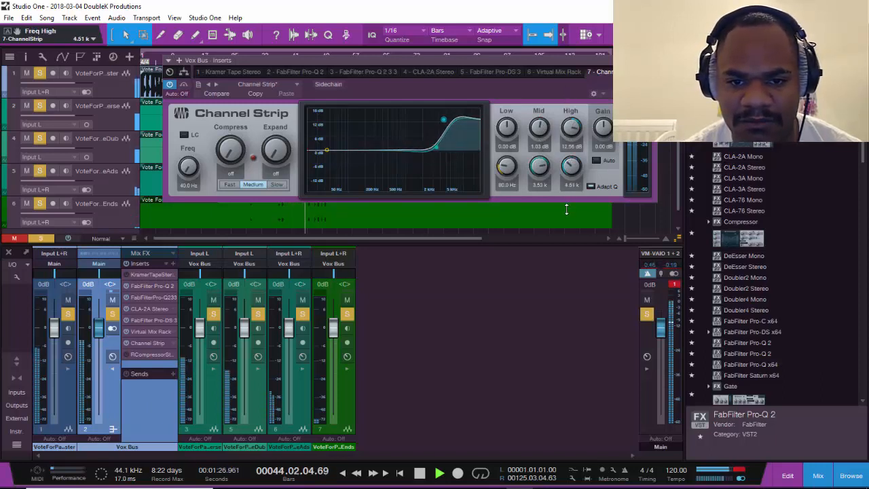
{"action": "left_click_drag", "start_coordinate": [571, 134], "coordinate": [570, 166]}
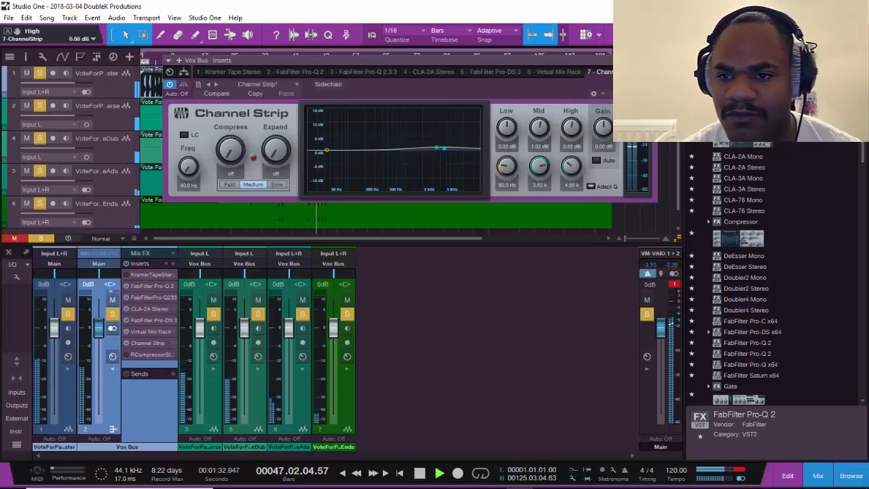
{"action": "left_click", "coordinate": [651, 60]}
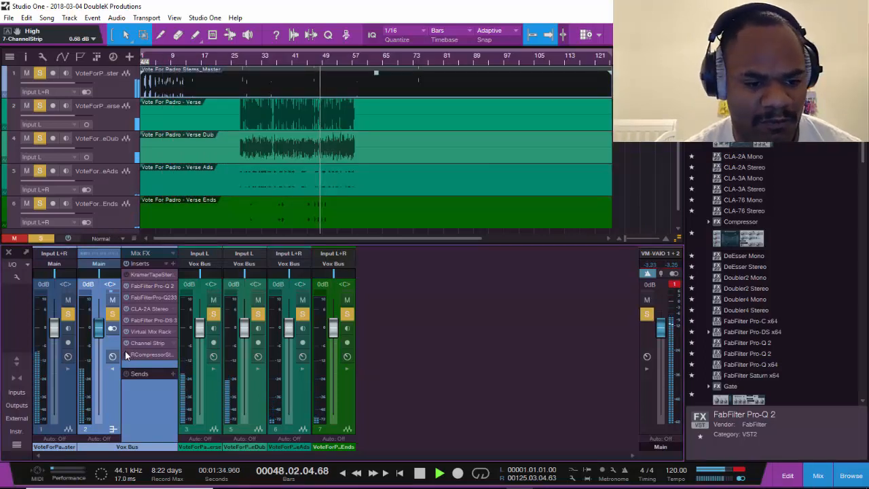
Activate the Vox Bus RCompressor and set its attack to 1.36, release to 21.8 and threshold to -9.0 dB.
{"action": "left_click", "coordinate": [134, 354]}
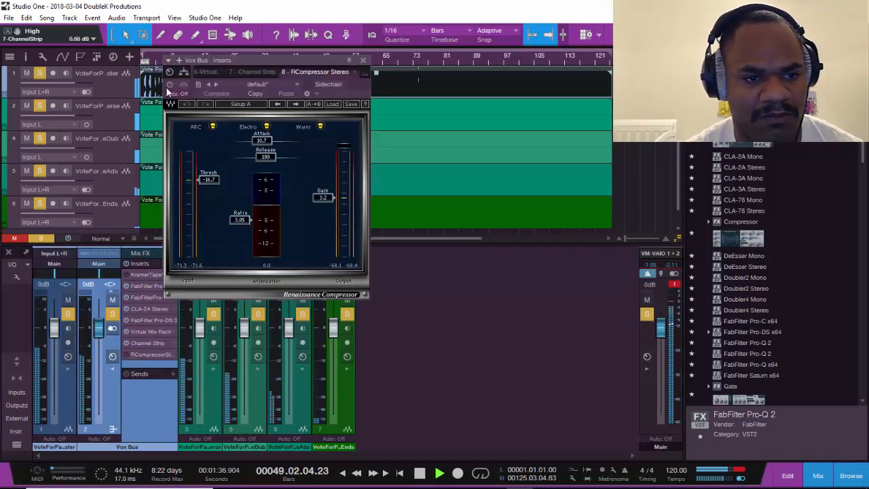
{"action": "mouse_move", "coordinate": [266, 157]}
{"action": "left_mouse_down"}
{"action": "mouse_move", "coordinate": [245, 140]}
{"action": "mouse_move", "coordinate": [254, 162]}
{"action": "mouse_move", "coordinate": [249, 158]}
{"action": "left_mouse_up"}
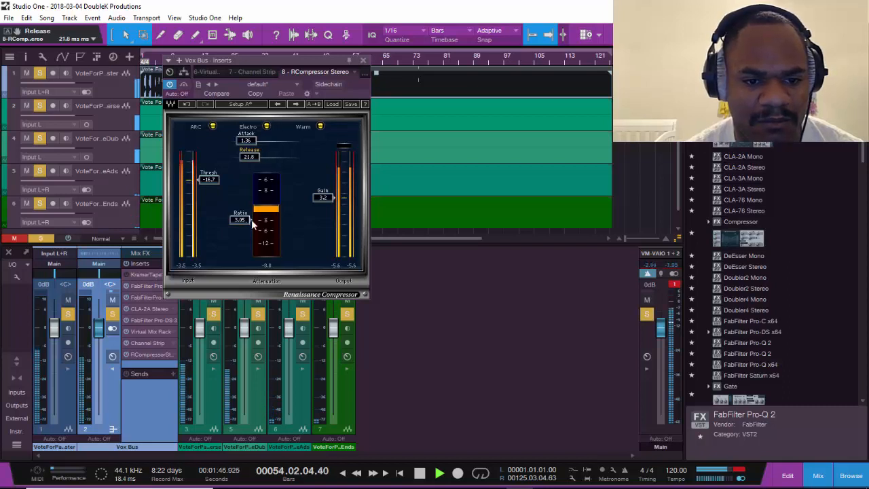
{"action": "mouse_move", "coordinate": [206, 178]}
{"action": "left_mouse_down"}
{"action": "mouse_move", "coordinate": [208, 158]}
{"action": "mouse_move", "coordinate": [208, 167]}
{"action": "left_mouse_up"}
{"action": "key", "text": "space"}
{"action": "key", "text": "space"}
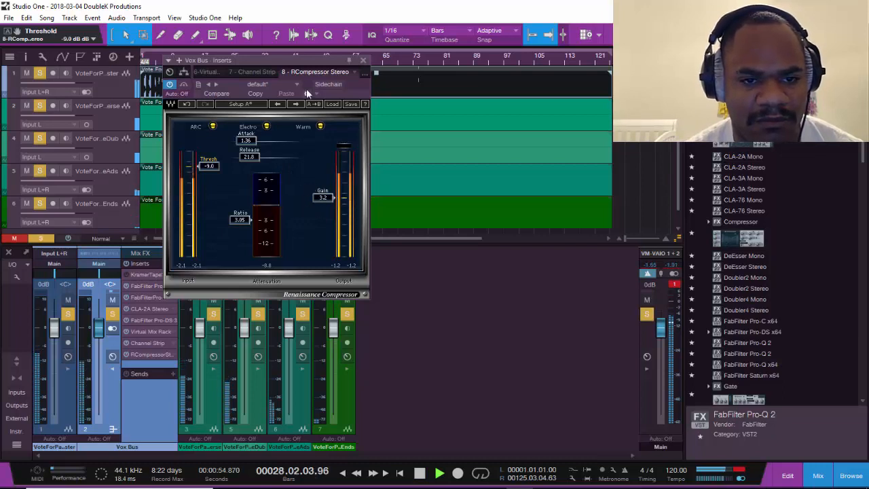
Move the RCompressor window off the track waveforms, reduce the waveform display height, and replay the verse from bar 35.
{"action": "left_click_drag", "start_coordinate": [325, 87], "coordinate": [492, 76]}
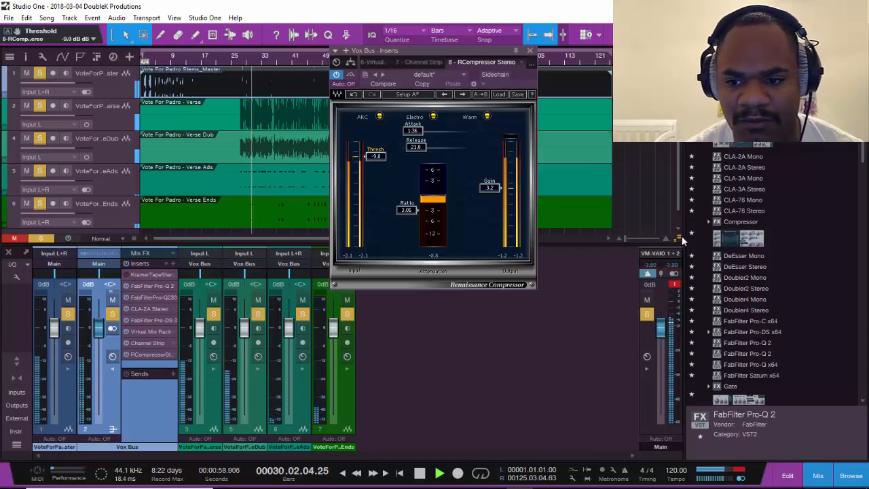
{"action": "left_click_drag", "start_coordinate": [678, 238], "coordinate": [676, 327]}
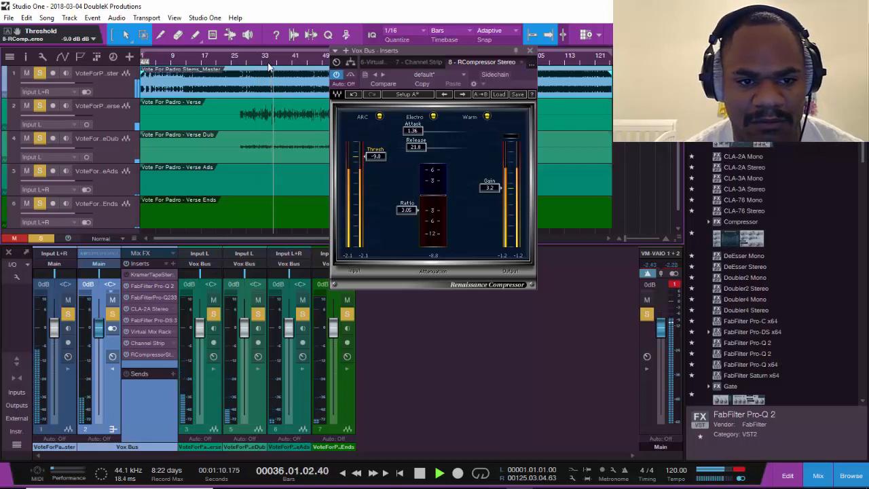
{"action": "key", "text": "space"}
{"action": "key", "text": "space"}
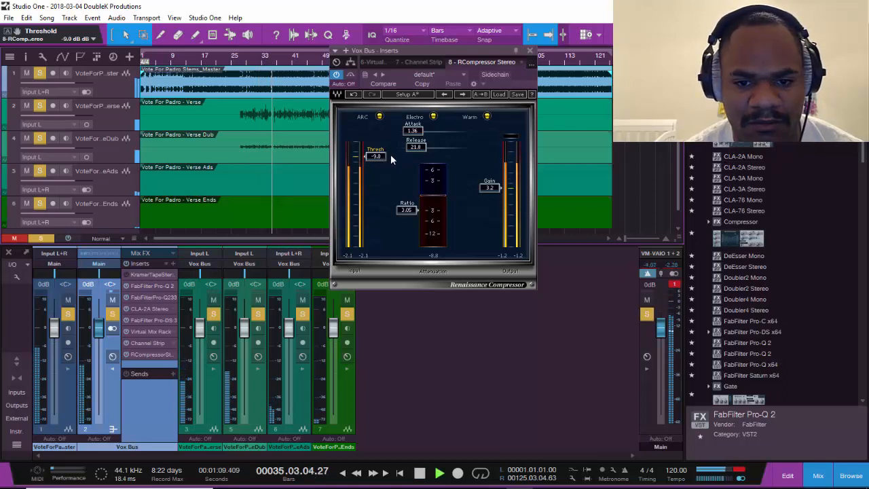
Set the RCompressor threshold to -9.1 dB and its output gain to 6.0 dB.
{"action": "left_click_drag", "start_coordinate": [383, 159], "coordinate": [385, 160]}
{"action": "key", "text": "space"}
{"action": "key", "text": "space"}
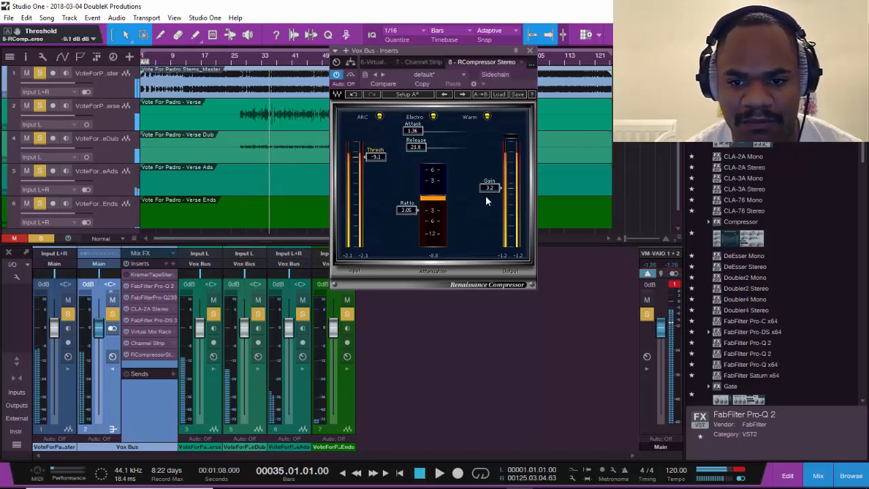
{"action": "left_click_drag", "start_coordinate": [488, 188], "coordinate": [489, 182]}
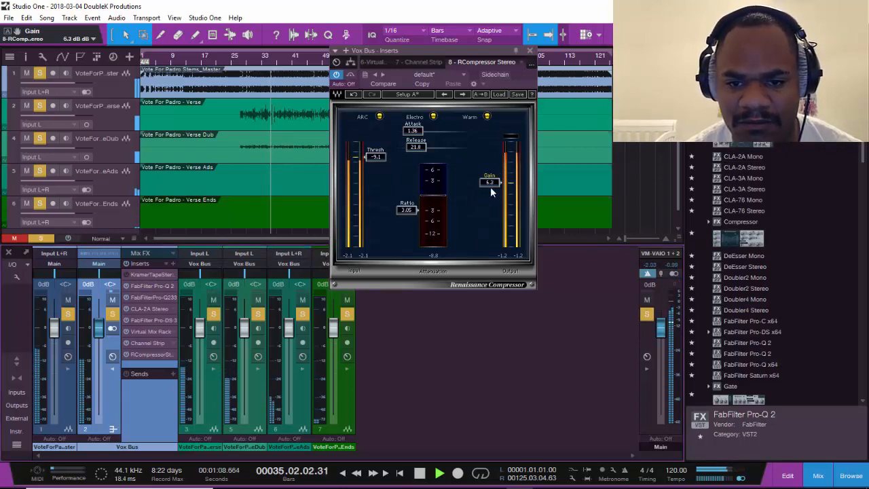
{"action": "left_click_drag", "start_coordinate": [490, 184], "coordinate": [490, 184]}
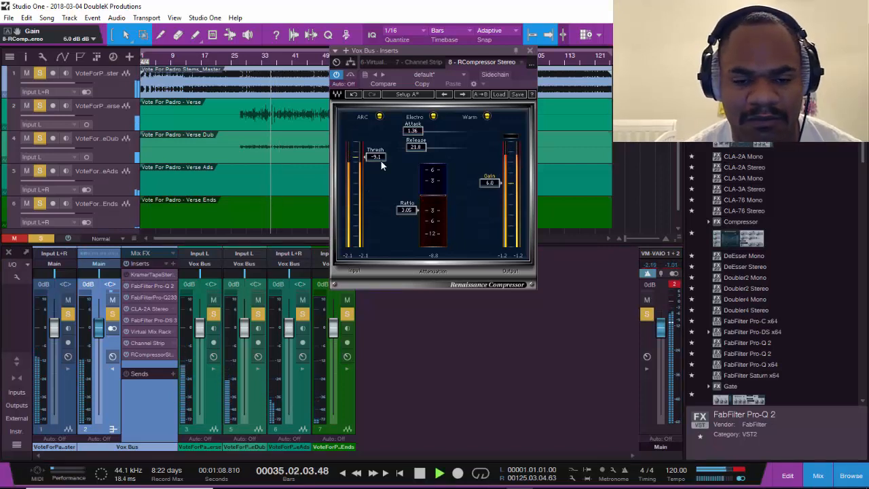
Lower the RCompressor threshold to -11.8 dB and raise its output gain to 6.2 dB while replaying the verse.
{"action": "left_click_drag", "start_coordinate": [365, 157], "coordinate": [388, 170]}
{"action": "key", "text": "space"}
{"action": "key", "text": "space"}
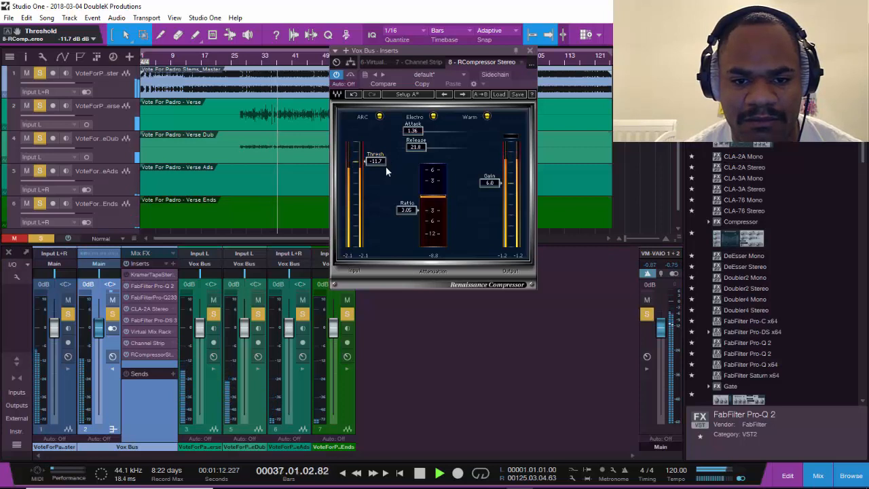
{"action": "left_click_drag", "start_coordinate": [378, 162], "coordinate": [377, 162]}
{"action": "key", "text": "space"}
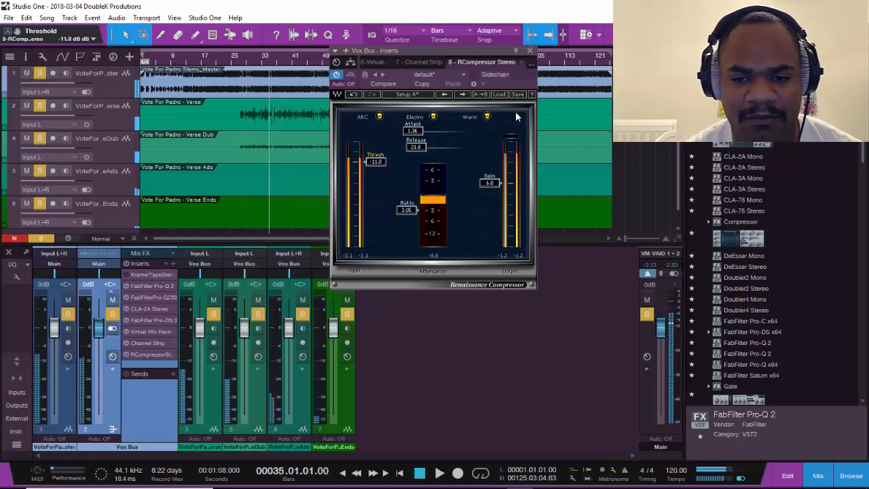
{"action": "key", "text": "space"}
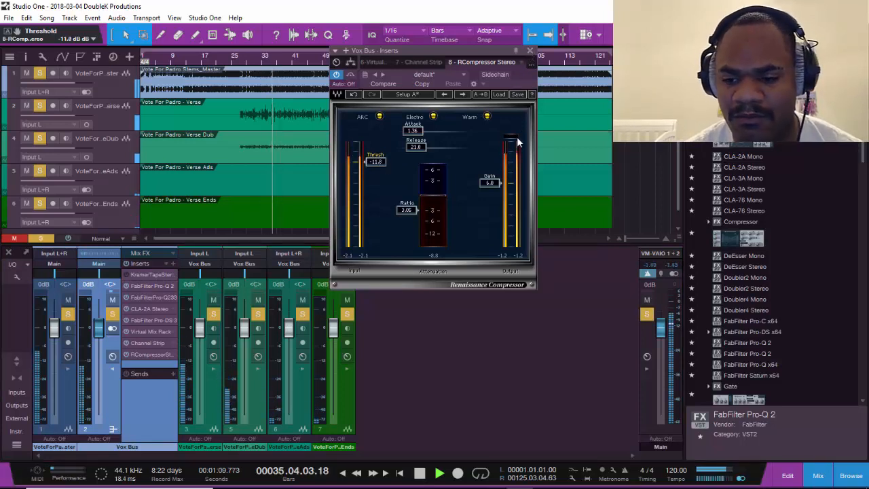
{"action": "left_click_drag", "start_coordinate": [499, 180], "coordinate": [500, 179]}
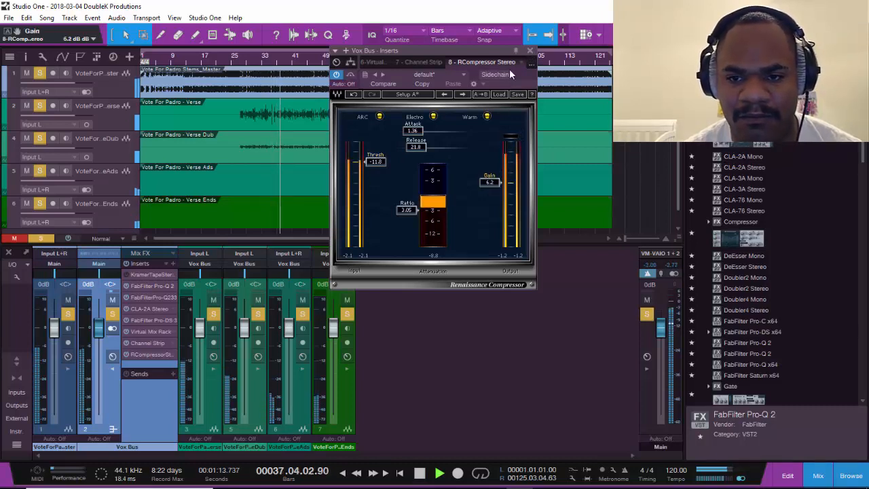
{"action": "left_click", "coordinate": [531, 51]}
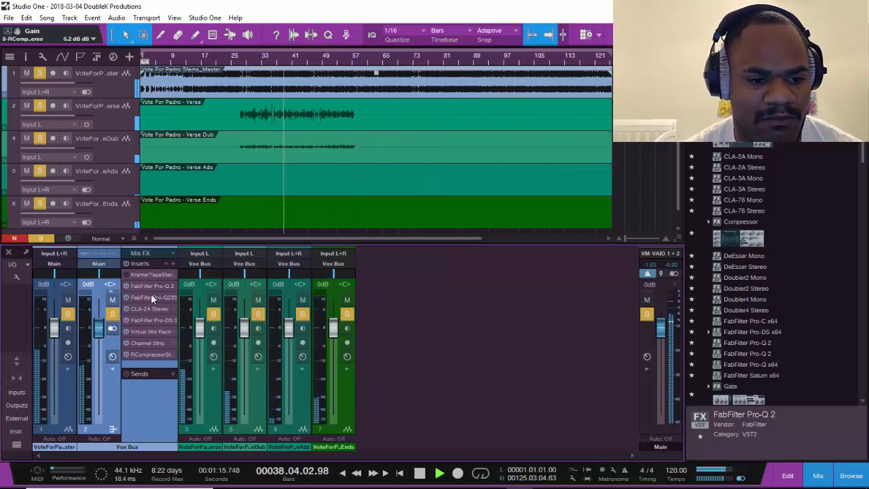
Set the Vox Bus CLA-2A gain to about 39.6 and reset the main output's clip indicator.
{"action": "left_click", "coordinate": [146, 308]}
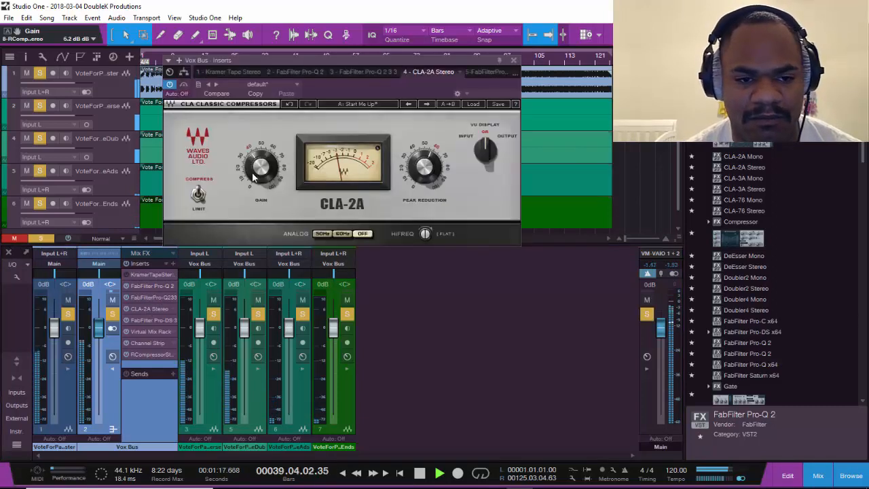
{"action": "left_click_drag", "start_coordinate": [262, 166], "coordinate": [261, 166]}
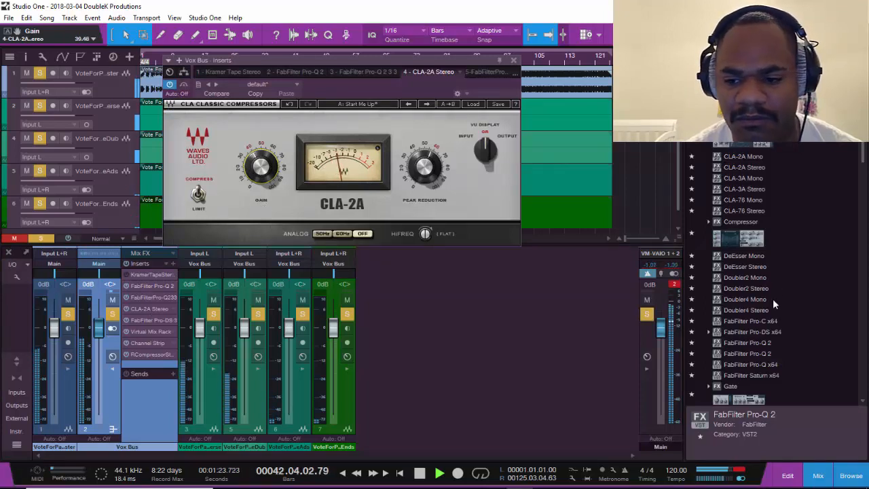
{"action": "left_click", "coordinate": [674, 285]}
{"action": "key", "text": "space"}
{"action": "key", "text": "space"}
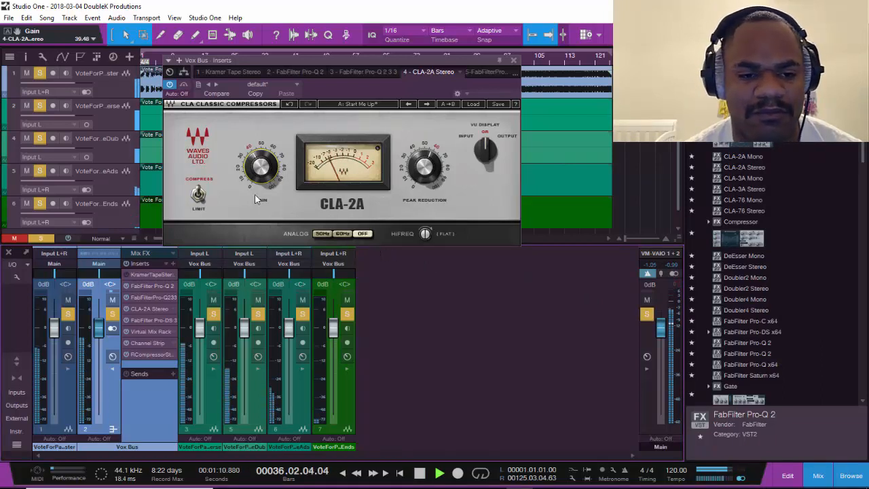
{"action": "left_click_drag", "start_coordinate": [265, 170], "coordinate": [264, 169]}
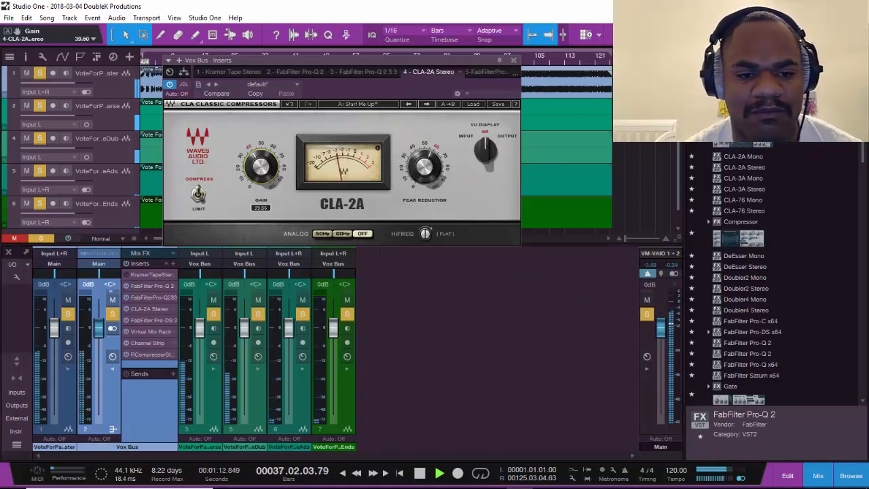
{"action": "left_click", "coordinate": [513, 60]}
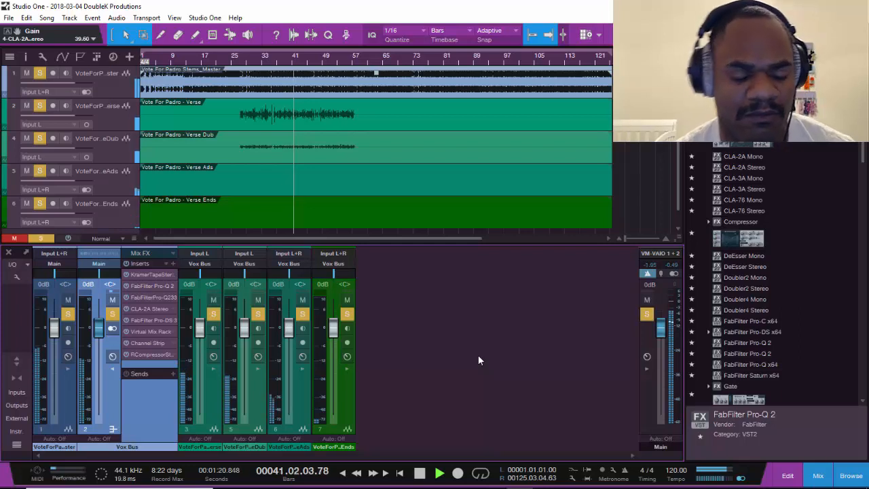
Try the Vox Bus fader at about -3.5 dB against the beat, and reset it to 0 dB.
{"action": "key", "text": "space"}
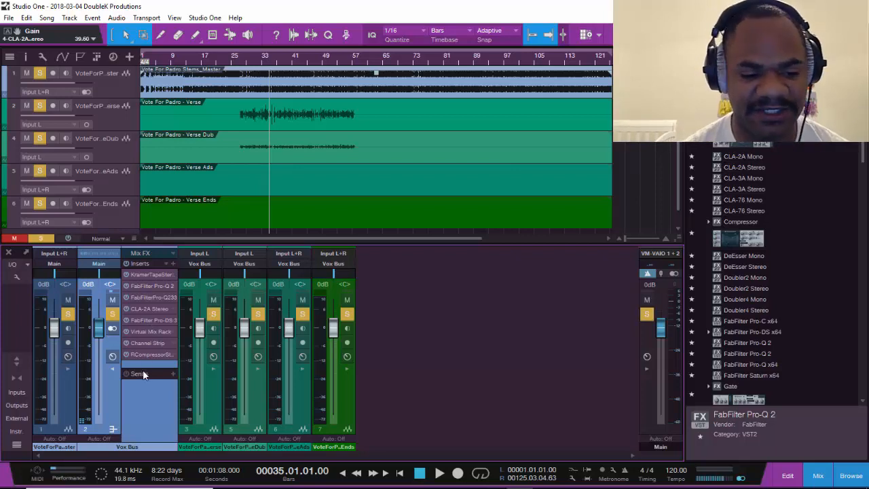
{"action": "key", "text": "space"}
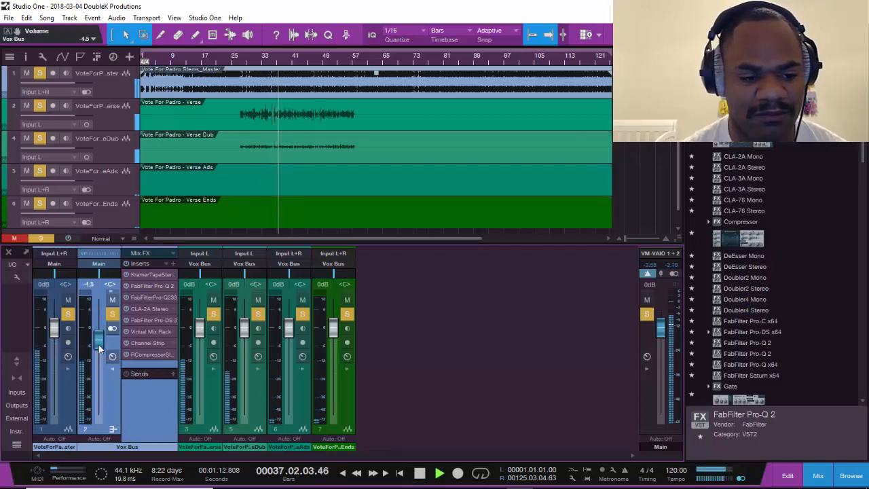
{"action": "mouse_move", "coordinate": [98, 329]}
{"action": "left_mouse_down"}
{"action": "mouse_move", "coordinate": [96, 369]}
{"action": "mouse_move", "coordinate": [95, 341]}
{"action": "left_mouse_up"}
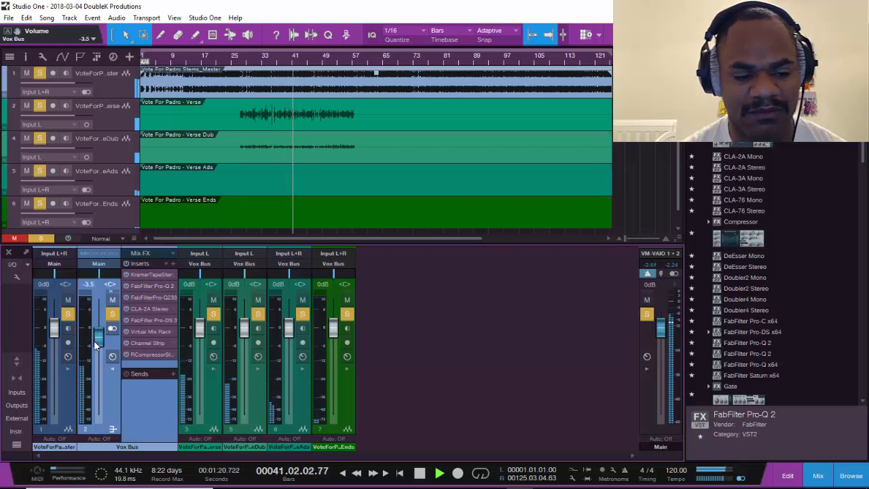
{"action": "left_click", "coordinate": [93, 289], "text": "ctrl"}
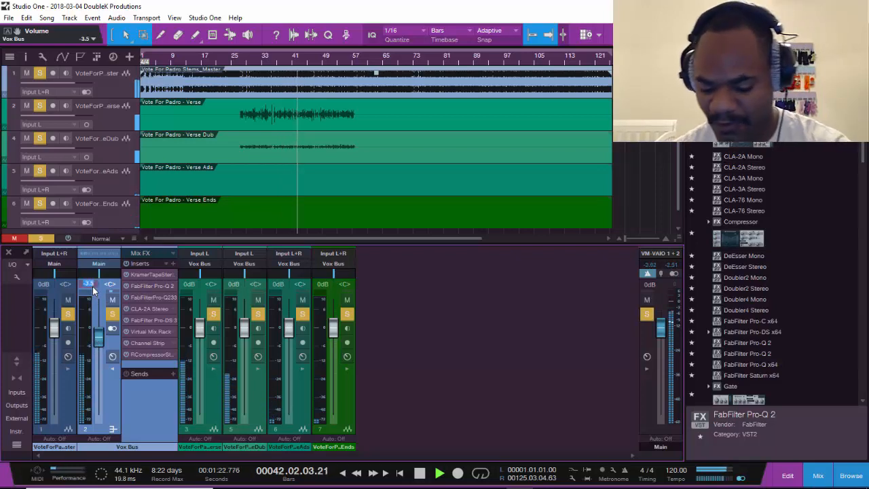
{"action": "key", "text": "space"}
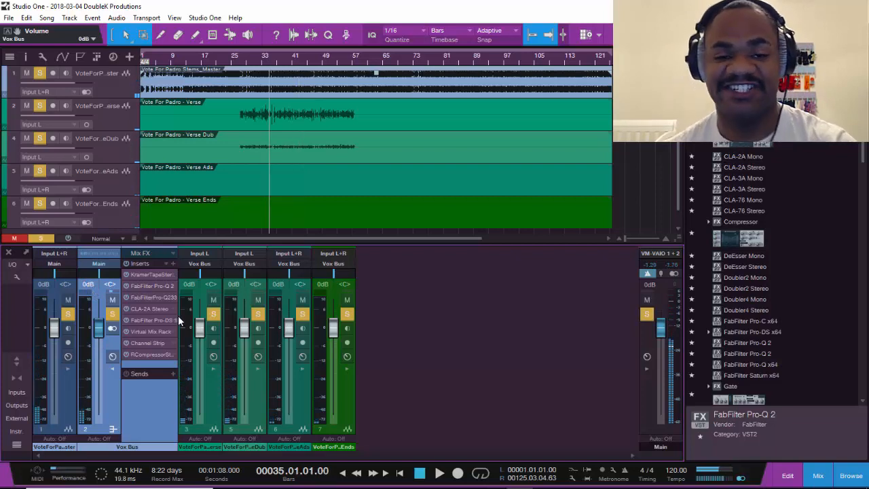
Play the processed vocals over the beat briefly from bar 35 to check their level.
{"action": "mouse_move", "coordinate": [192, 344]}
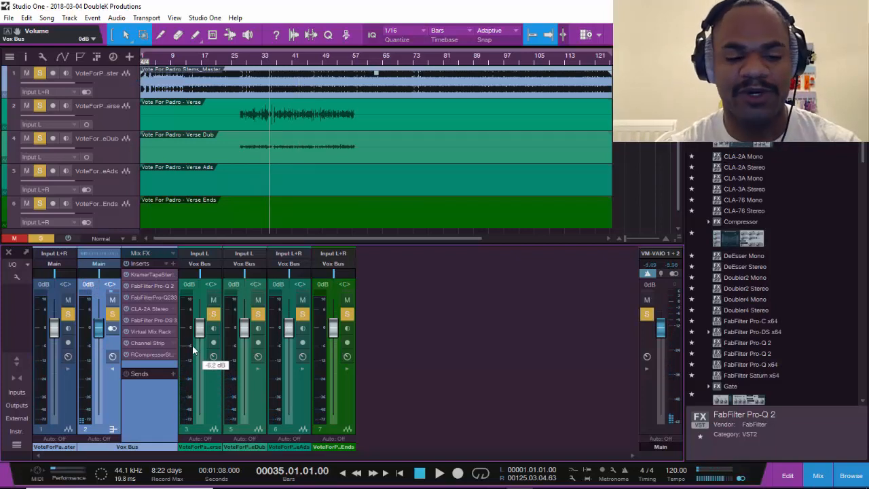
{"action": "key", "text": "space"}
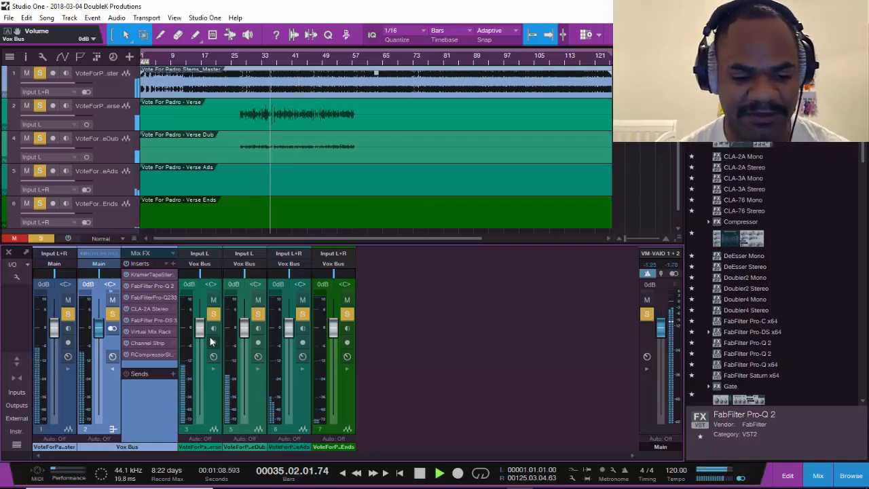
{"action": "key", "text": "space"}
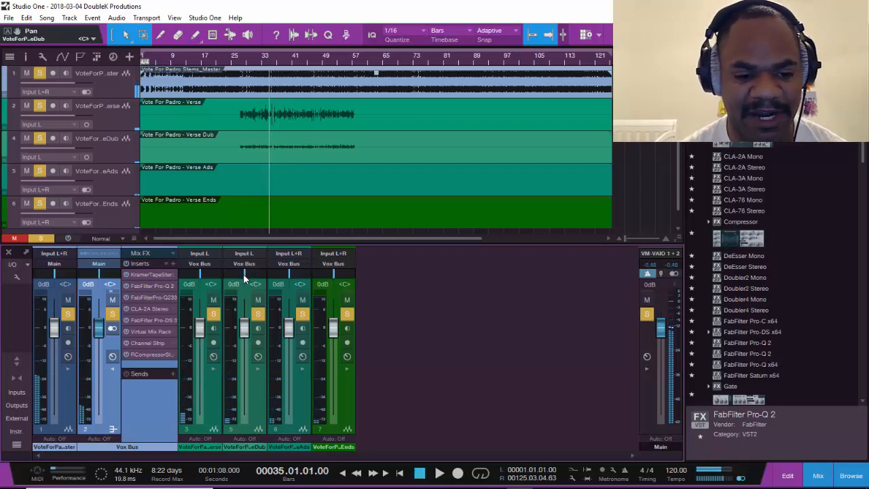
Pan Verse Dub to R52 and Verse Ads to L39, setting their faders to -6.5 dB and -8.5 dB during playback.
{"action": "left_click_drag", "start_coordinate": [244, 275], "coordinate": [253, 292]}
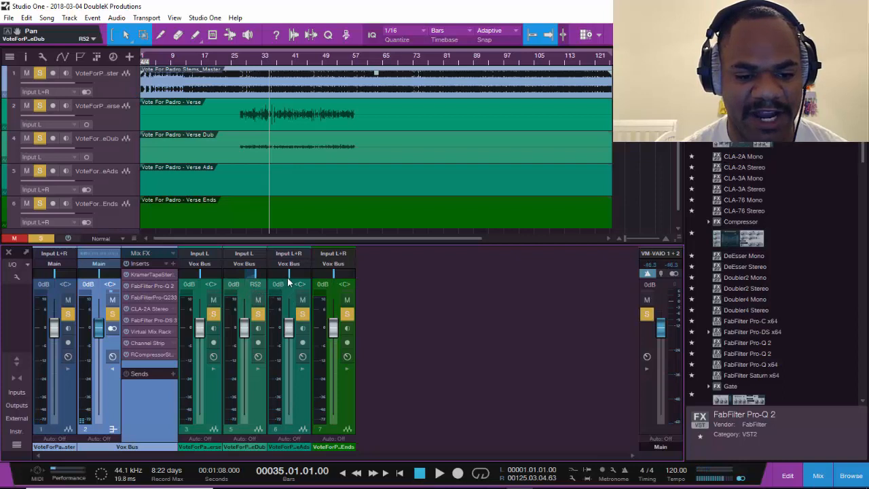
{"action": "mouse_move", "coordinate": [291, 283]}
{"action": "left_mouse_down"}
{"action": "mouse_move", "coordinate": [285, 318]}
{"action": "mouse_move", "coordinate": [244, 334]}
{"action": "mouse_move", "coordinate": [248, 350]}
{"action": "left_mouse_up"}
{"action": "key", "text": "space"}
{"action": "left_click_drag", "start_coordinate": [290, 330], "coordinate": [293, 357]}
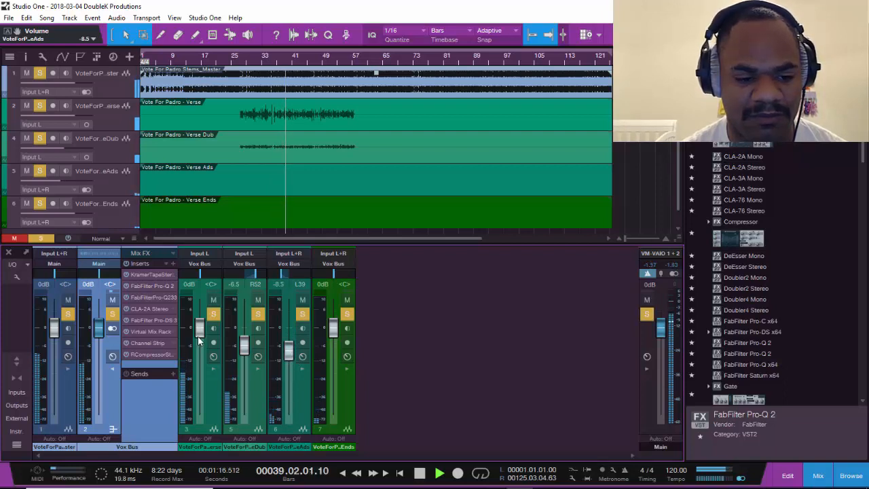
Set the Verse fader to -1.5 dB and the Verse Ends fader to +3.0 dB while listening, ending with playback stopped.
{"action": "mouse_move", "coordinate": [198, 335]}
{"action": "left_mouse_down"}
{"action": "mouse_move", "coordinate": [196, 320]}
{"action": "mouse_move", "coordinate": [194, 340]}
{"action": "left_mouse_up"}
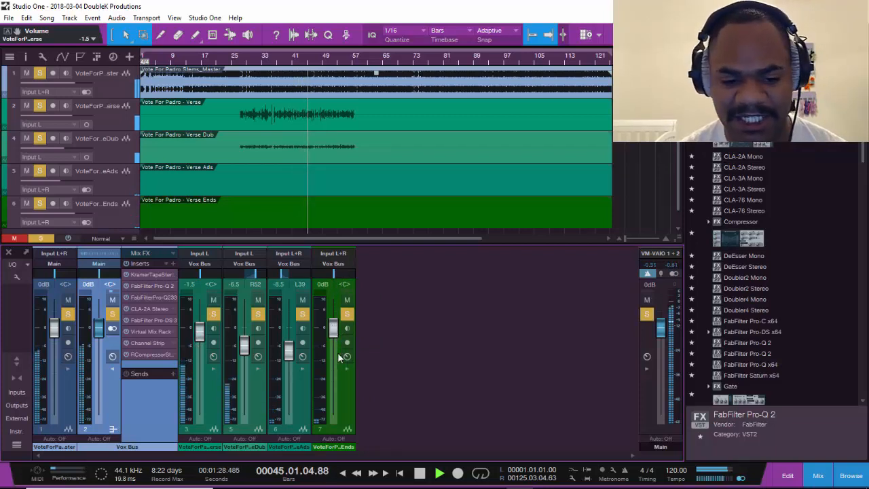
{"action": "left_click_drag", "start_coordinate": [335, 333], "coordinate": [335, 326]}
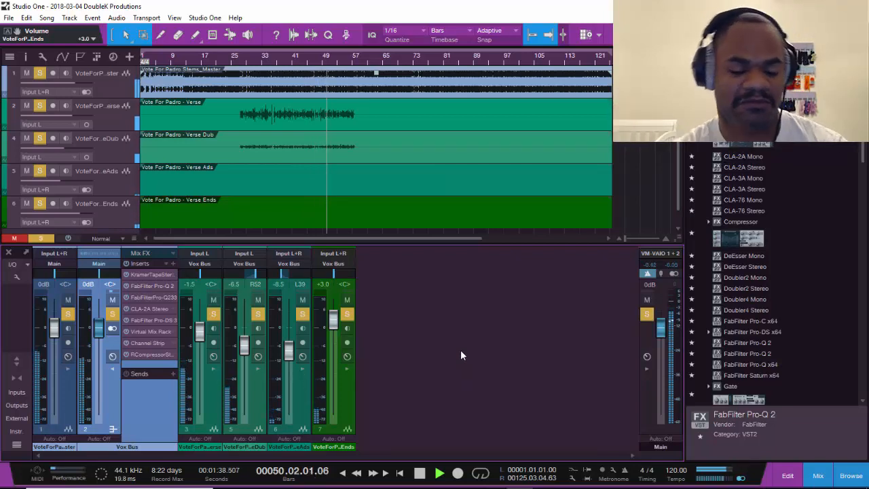
{"action": "key", "text": "space"}
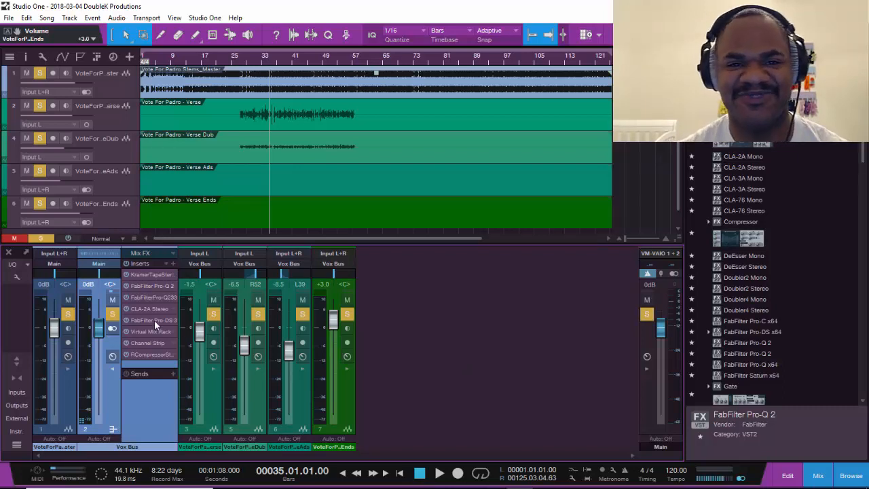
Replay the vocals over the beat briefly from bar 35 and mute the Stems_Master beat track.
{"action": "key", "text": "space"}
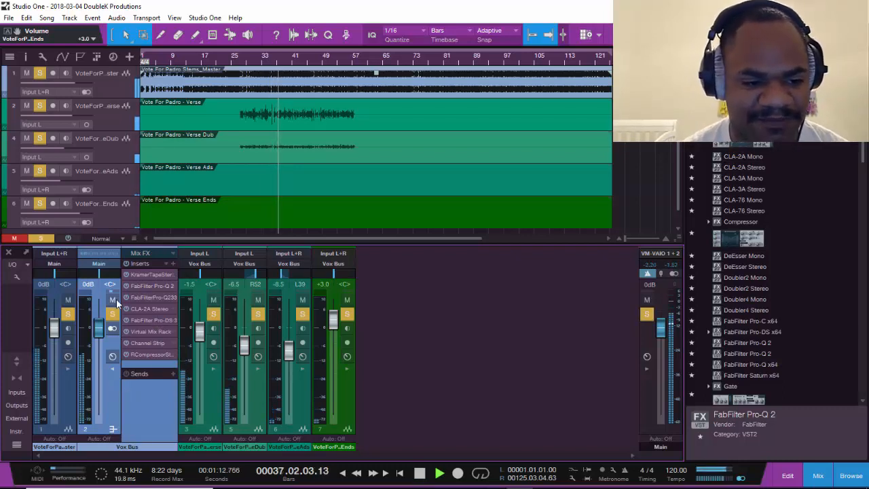
{"action": "key", "text": "space"}
{"action": "left_click", "coordinate": [67, 299]}
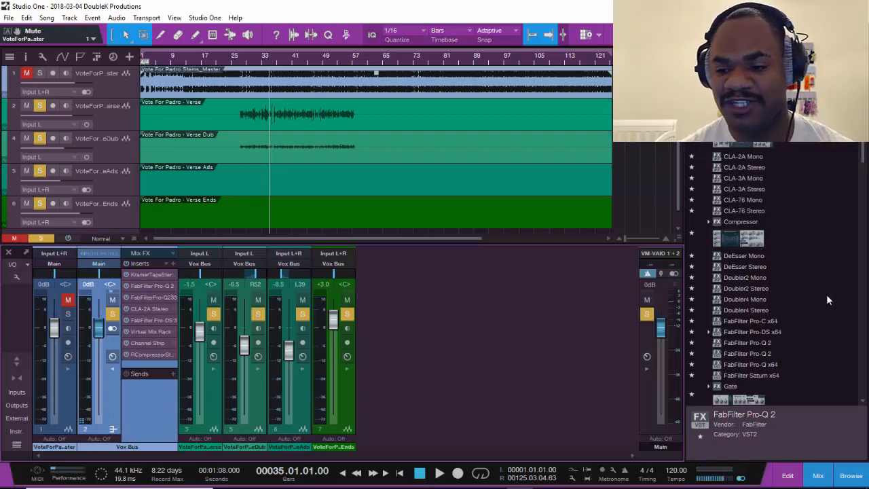
Review the Vox Bus's first FabFilter Pro-Q 2 and slightly deepen its narrow cut at about 2045 Hz.
{"action": "left_click", "coordinate": [159, 283]}
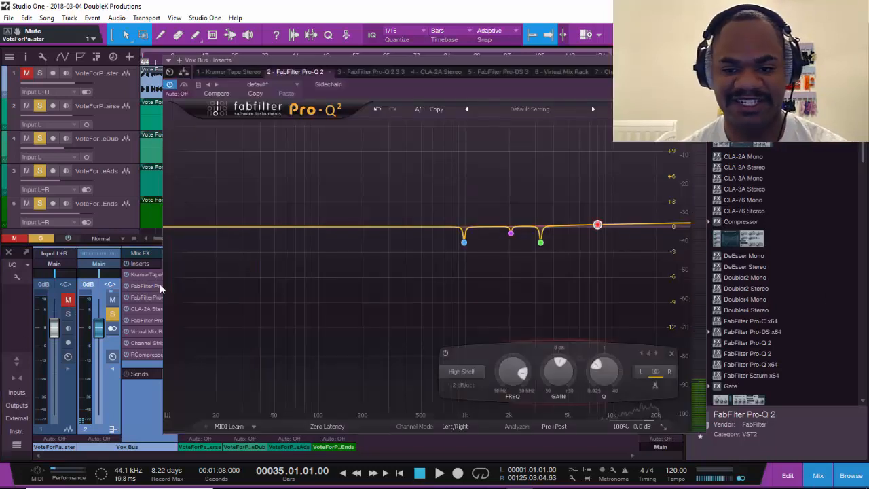
{"action": "mouse_move", "coordinate": [547, 237]}
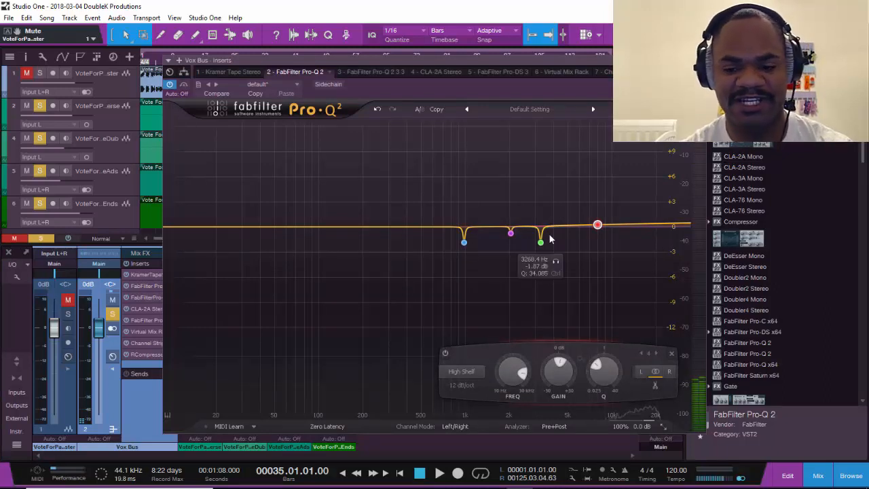
{"action": "left_click", "coordinate": [510, 237]}
{"action": "mouse_move", "coordinate": [597, 224]}
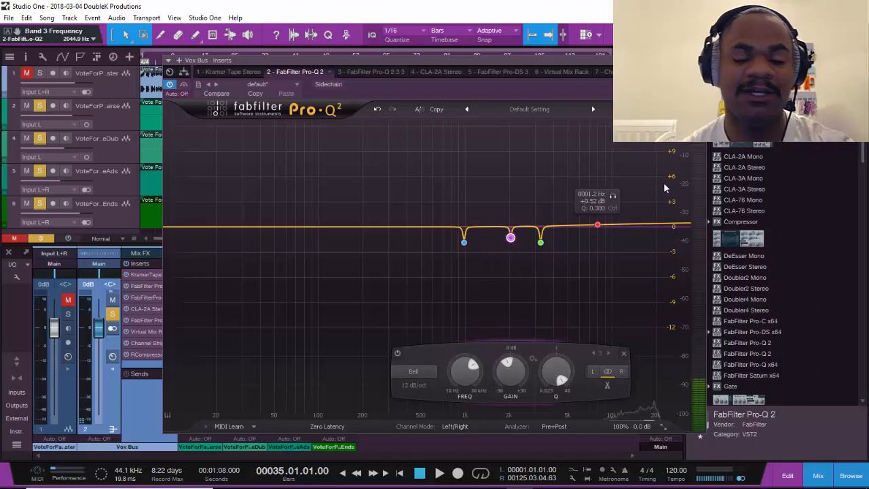
{"action": "left_click", "coordinate": [699, 61]}
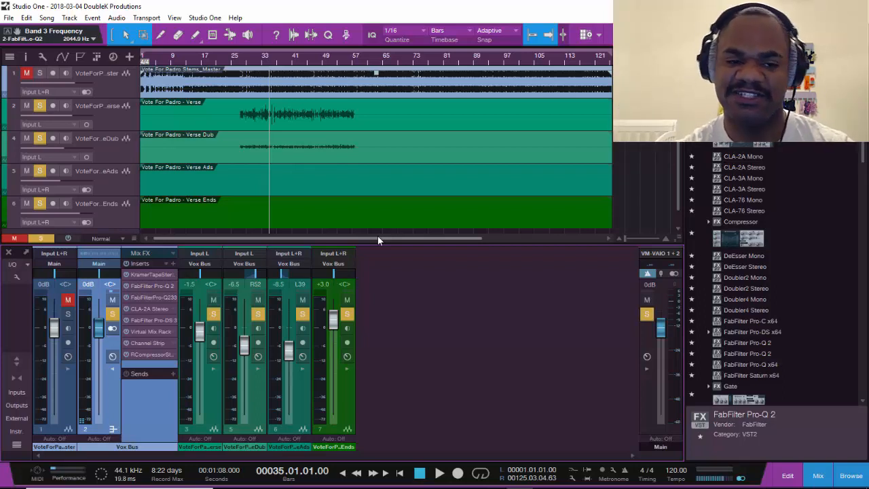
Play the vocals without the beat from bar 35 and enlarge the waveform display of the tracks.
{"action": "key", "text": "space"}
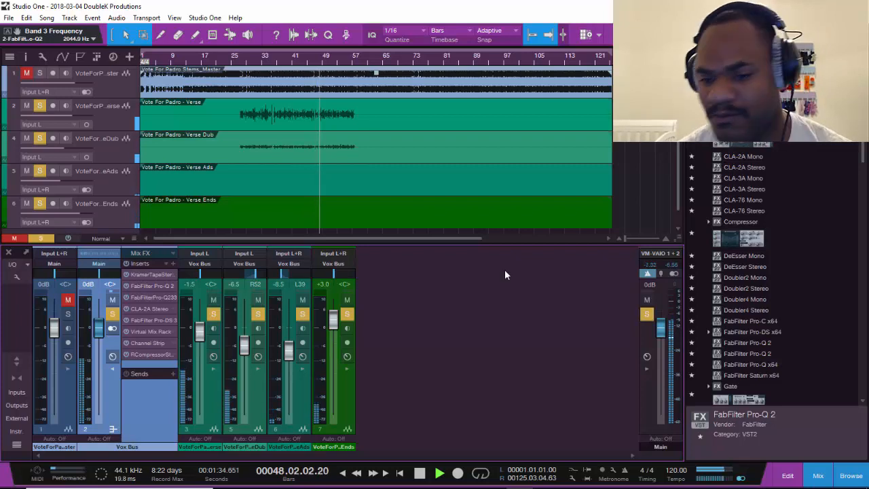
{"action": "left_click_drag", "start_coordinate": [677, 238], "coordinate": [675, 289]}
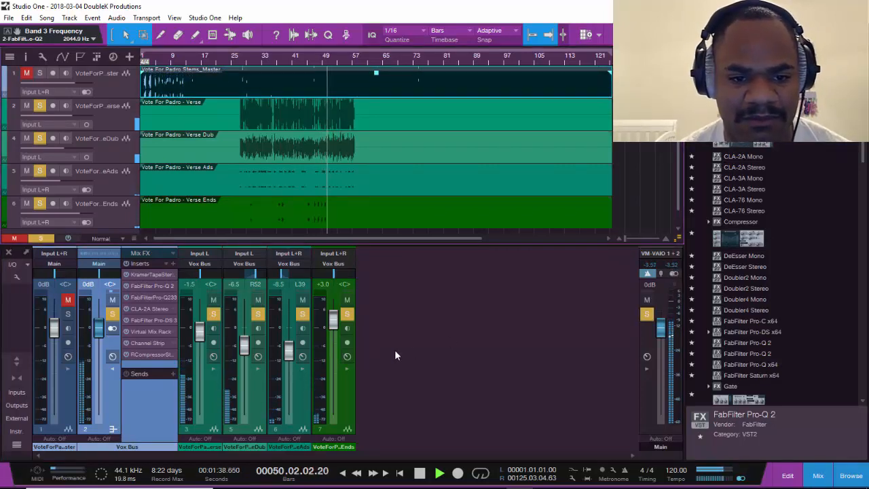
{"action": "key", "text": "space"}
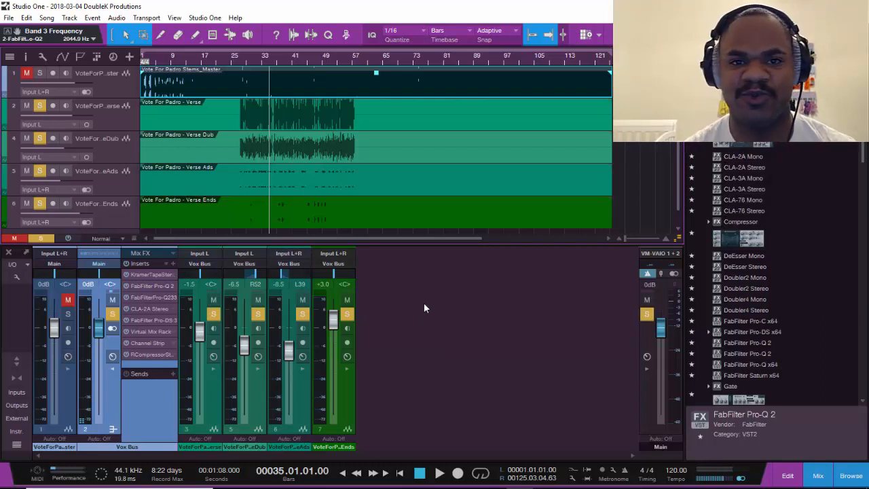
Replay the vocals and bring the beat back in by unmuting it, with its track soloed.
{"action": "key", "text": "space"}
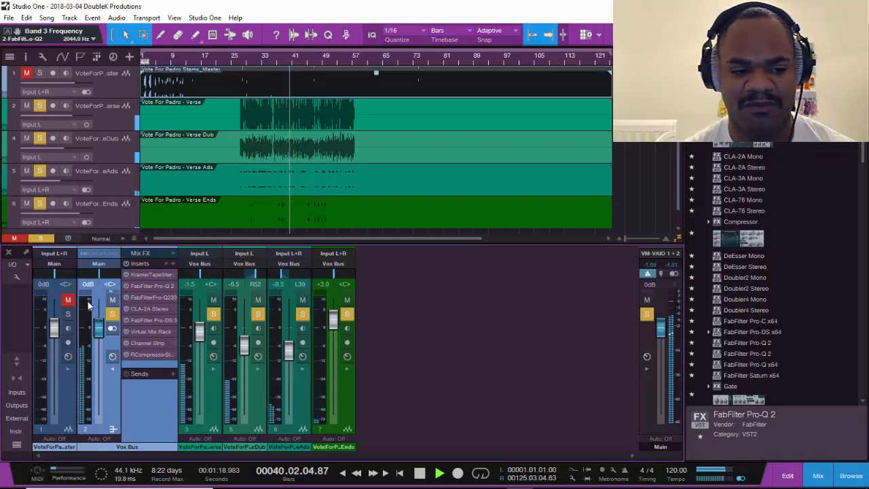
{"action": "left_click", "coordinate": [68, 299]}
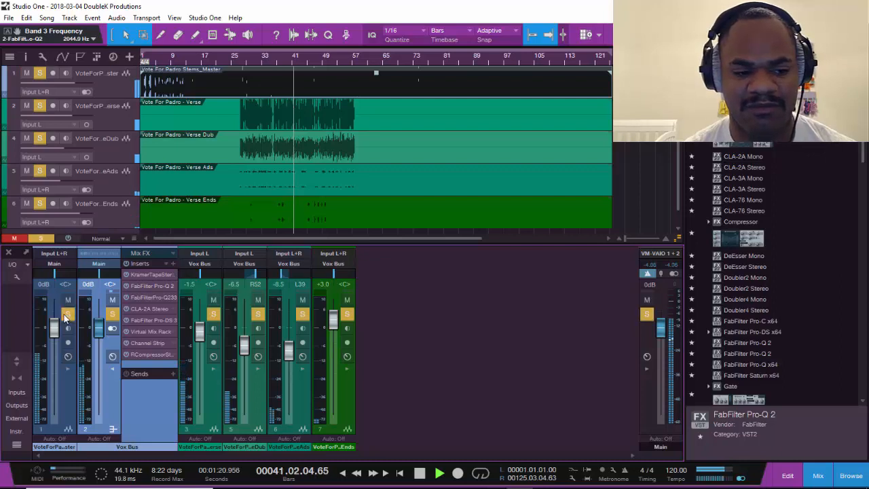
{"action": "left_click", "coordinate": [68, 314]}
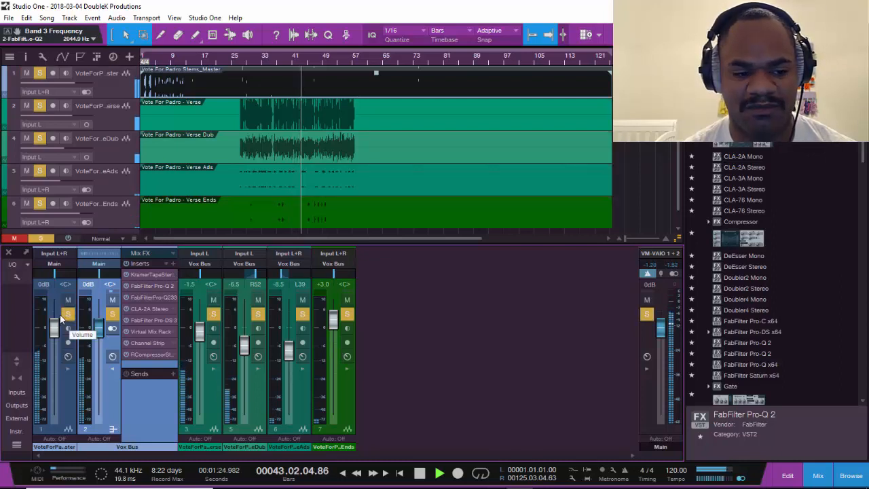
{"action": "key", "text": "space"}
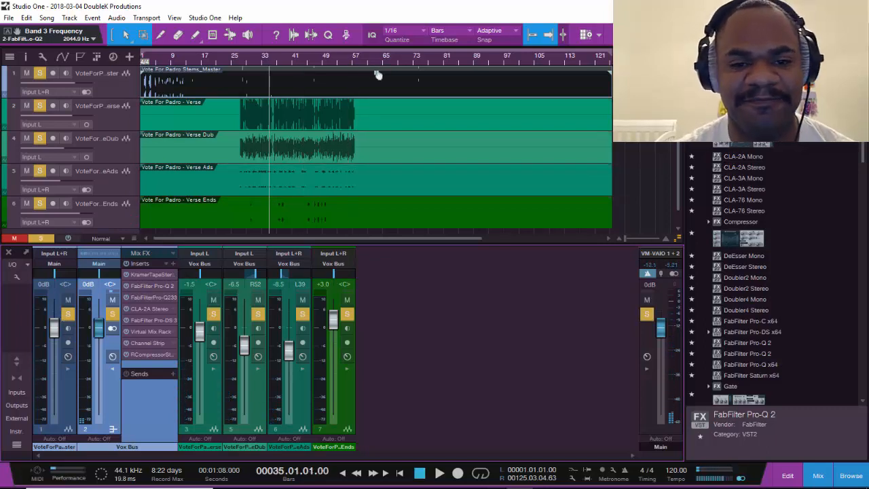
Lower the Stems_Master beat clip's gain slightly and replay the full mix from bar 35 to check the balance.
{"action": "left_click", "coordinate": [378, 75]}
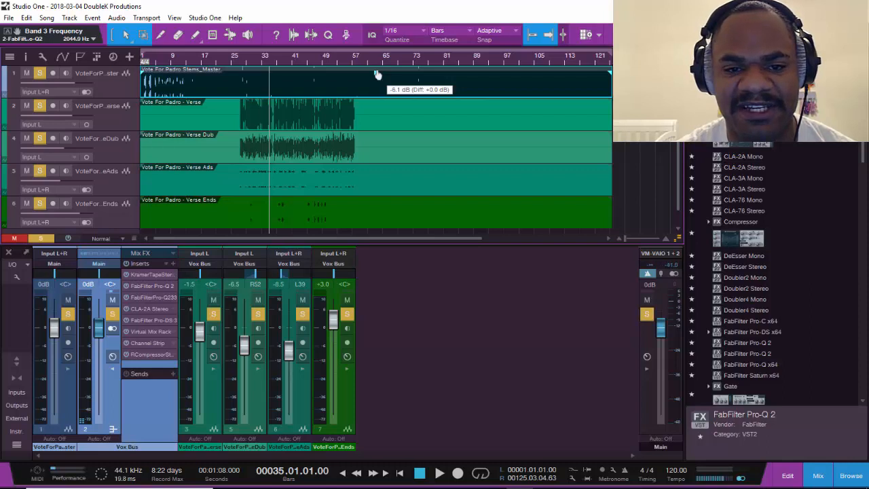
{"action": "left_click_drag", "start_coordinate": [378, 74], "coordinate": [377, 74]}
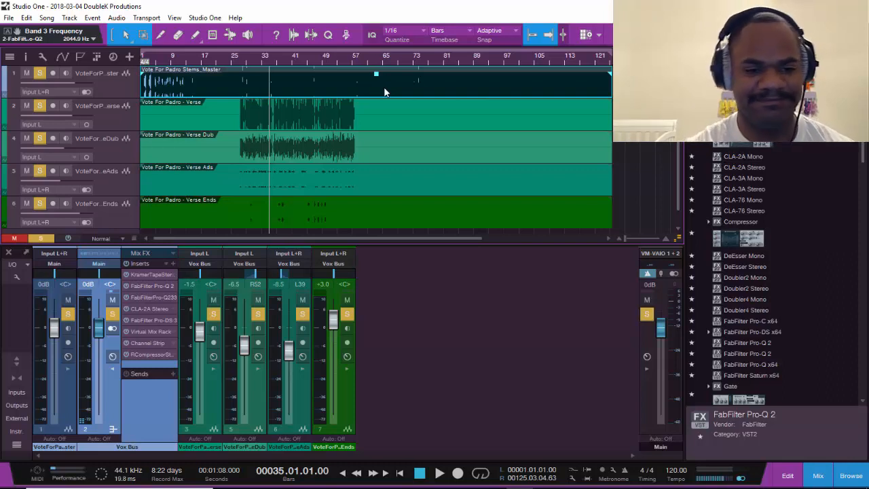
{"action": "key", "text": "space"}
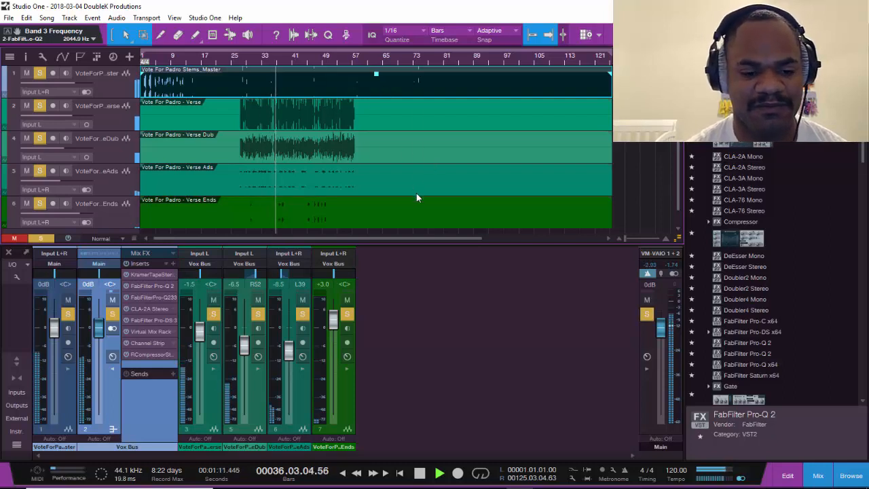
{"action": "key", "text": "space"}
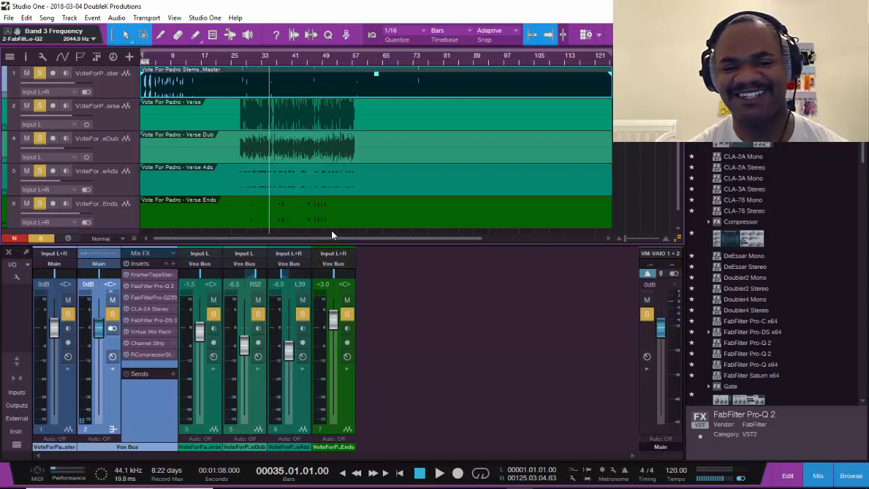
{"action": "key", "text": "space"}
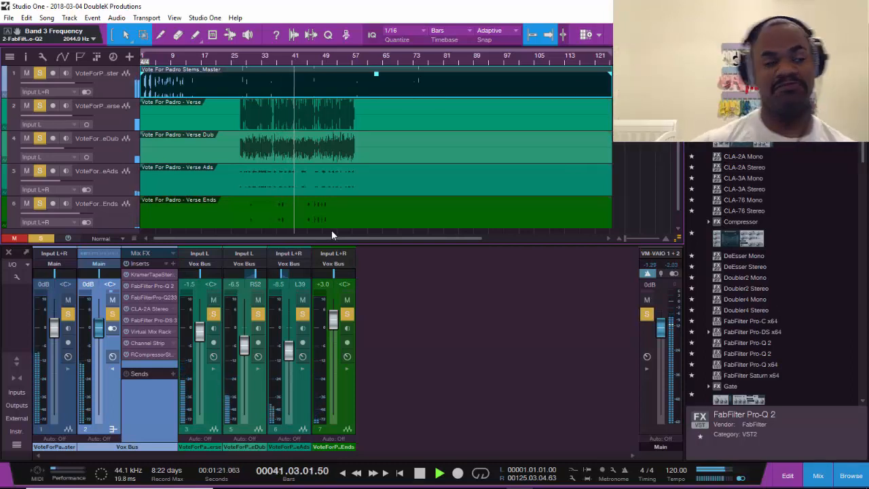
{"action": "key", "text": "space"}
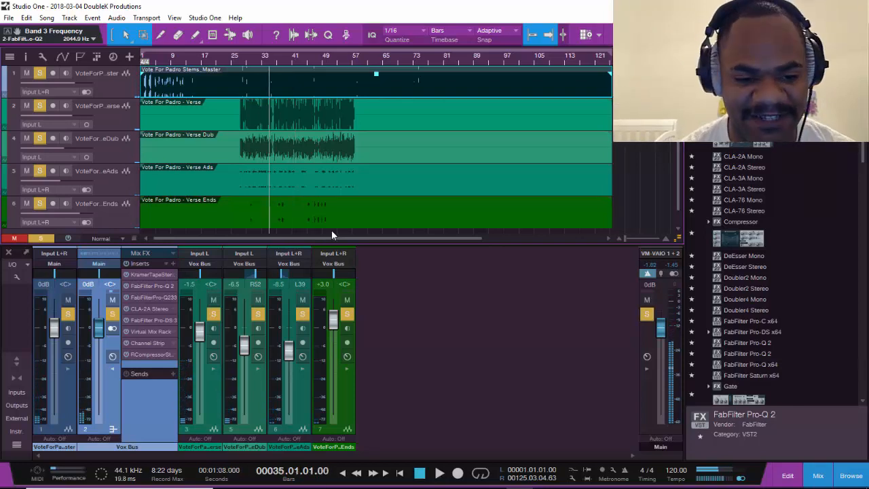